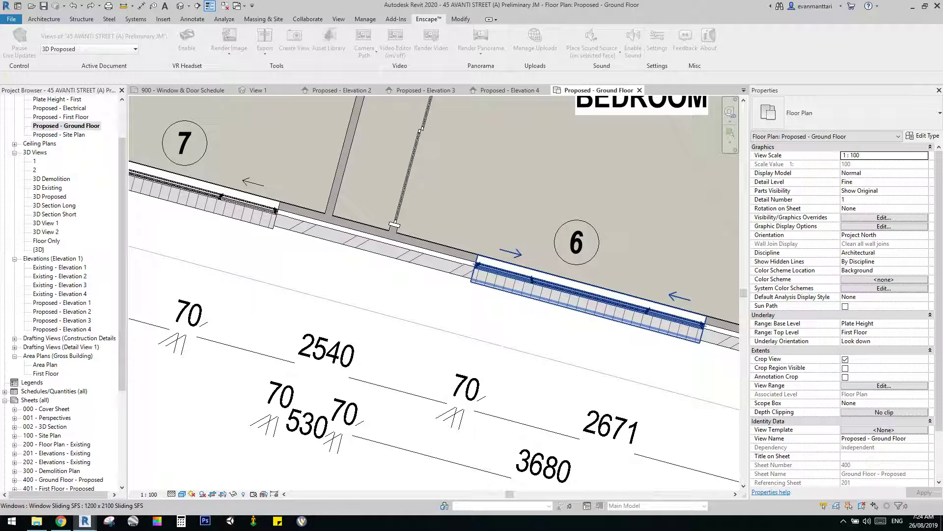
Step: Select window 6 in the exterior wall of the corner bedroom on the ground floor plan
scroll(494, 284, down, 2)
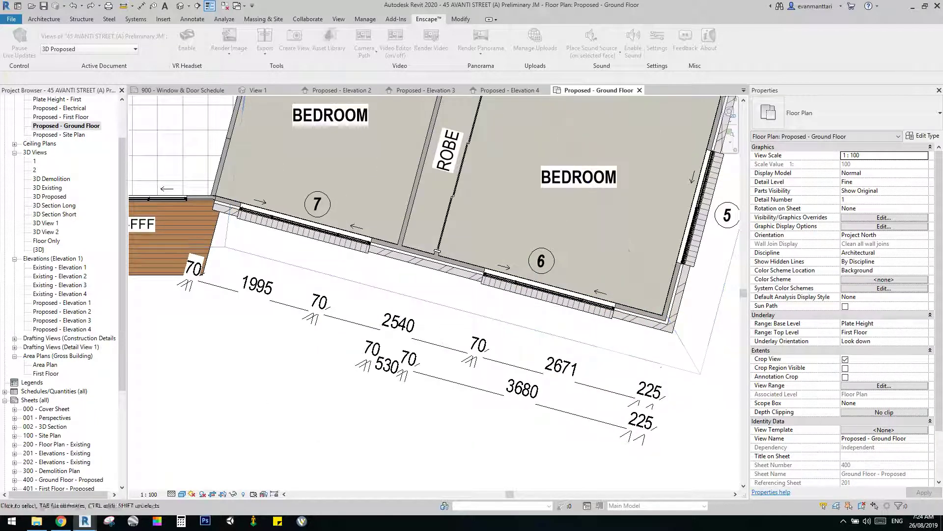
click(100, 6)
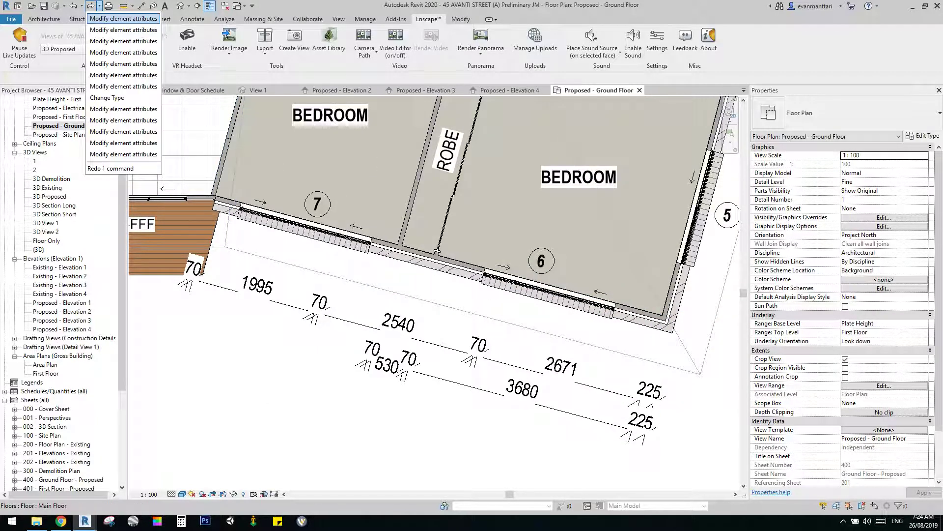
scroll(231, 383, down, 3)
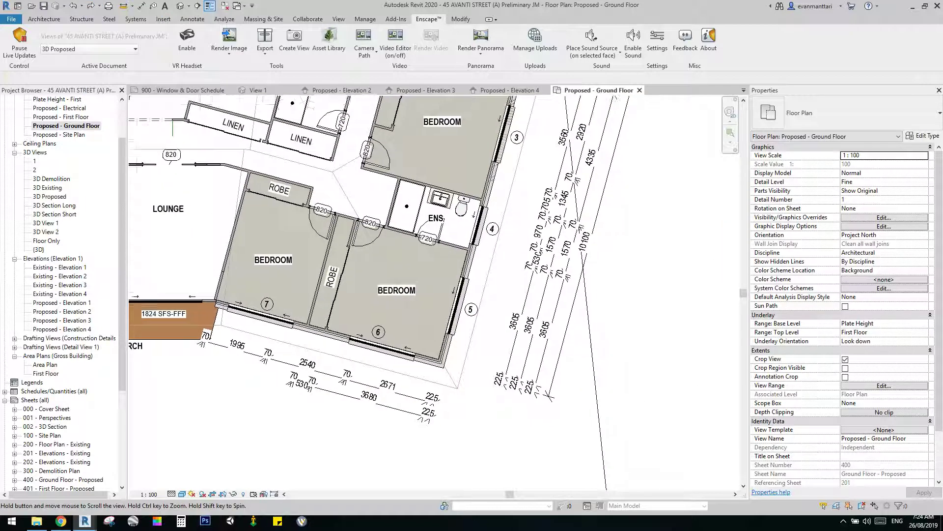
scroll(540, 246, up, 1)
middle_drag(521, 290, 578, 340)
scroll(471, 332, up, 3)
middle_drag(472, 331, 568, 255)
scroll(554, 250, down, 1)
middle_drag(491, 343, 567, 320)
click(567, 320)
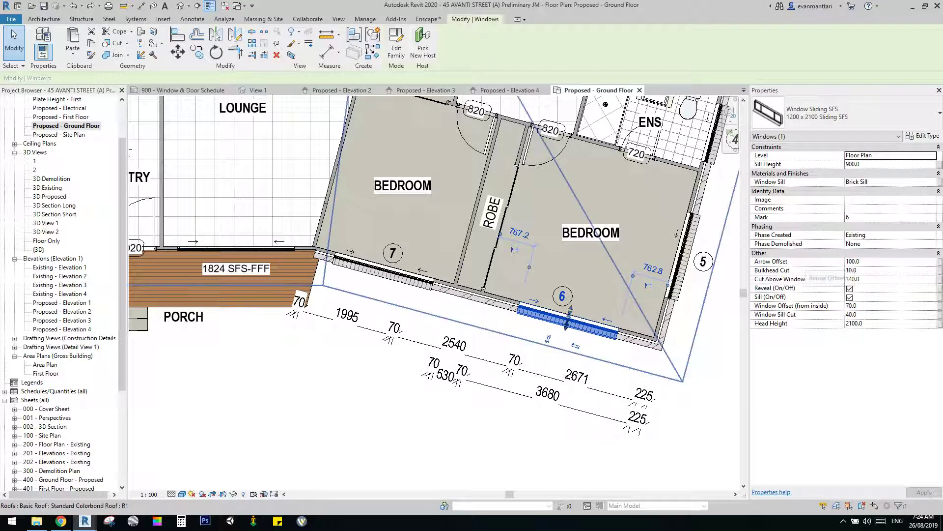
scroll(607, 305, up, 5)
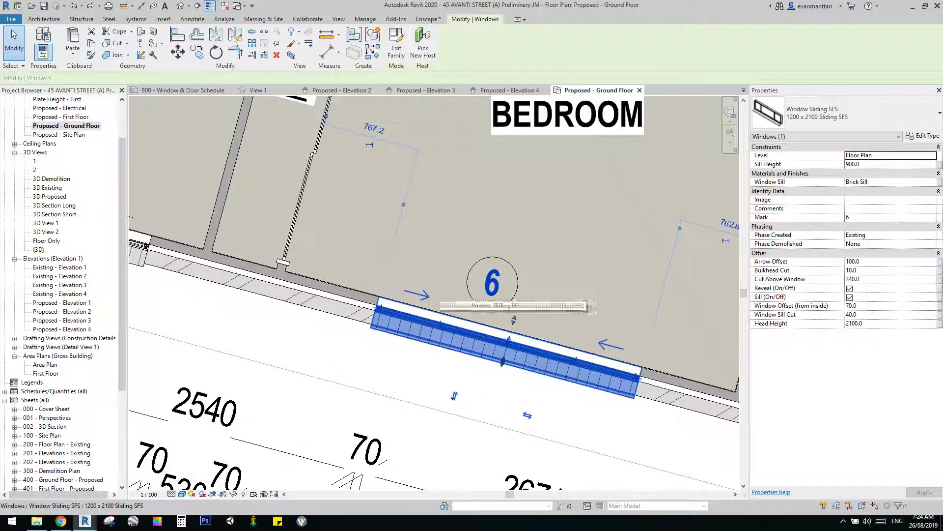
scroll(491, 283, down, 4)
scroll(450, 274, up, 2)
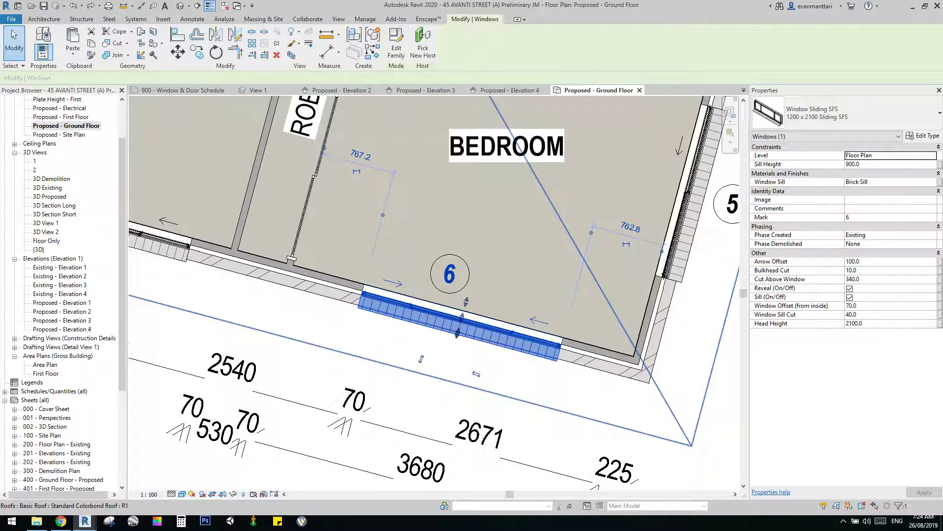
Step: Try arrow offsets of 250, 500 and 40 on window 6, and finish with an offset of 100
click(865, 261)
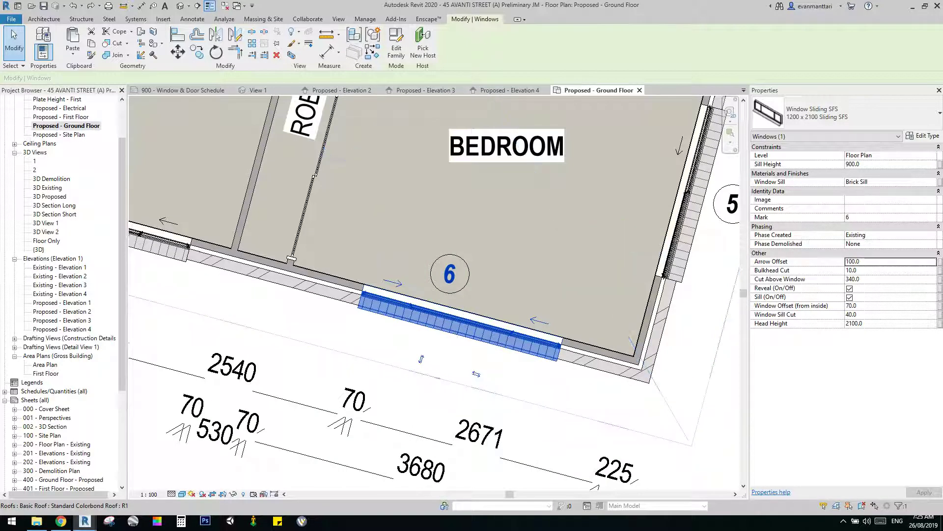
text(250)
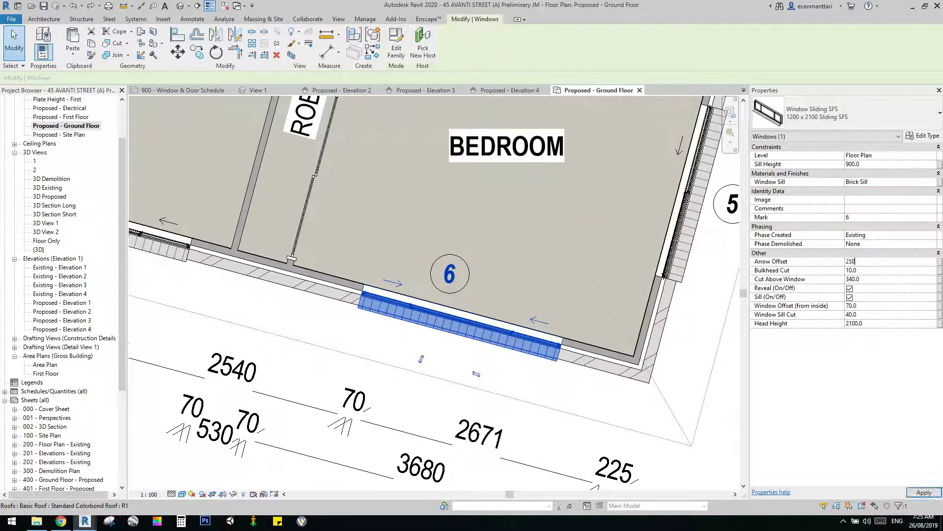
key(Return)
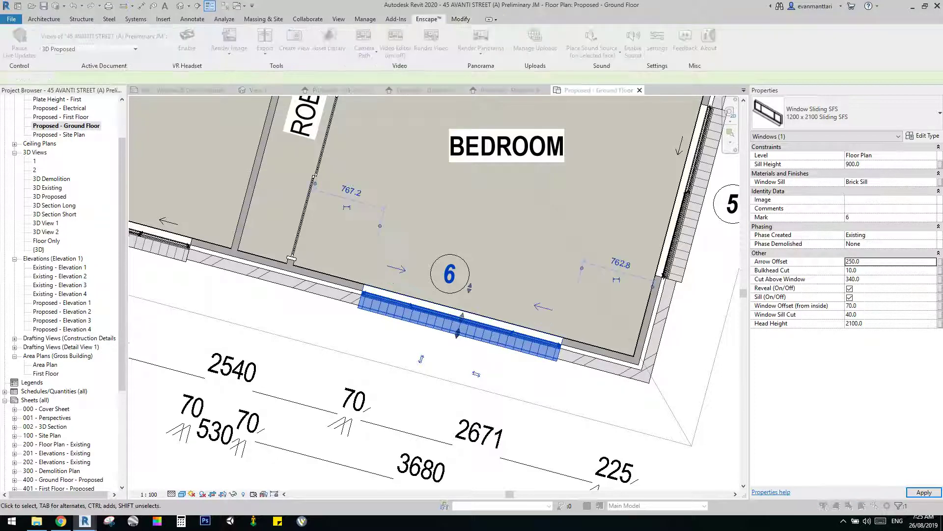
click(865, 261)
text(500)
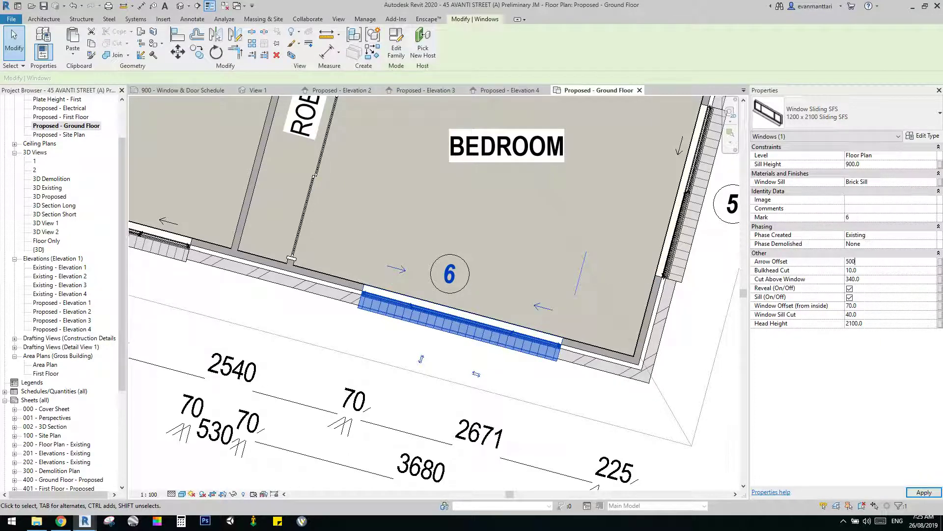
key(Return)
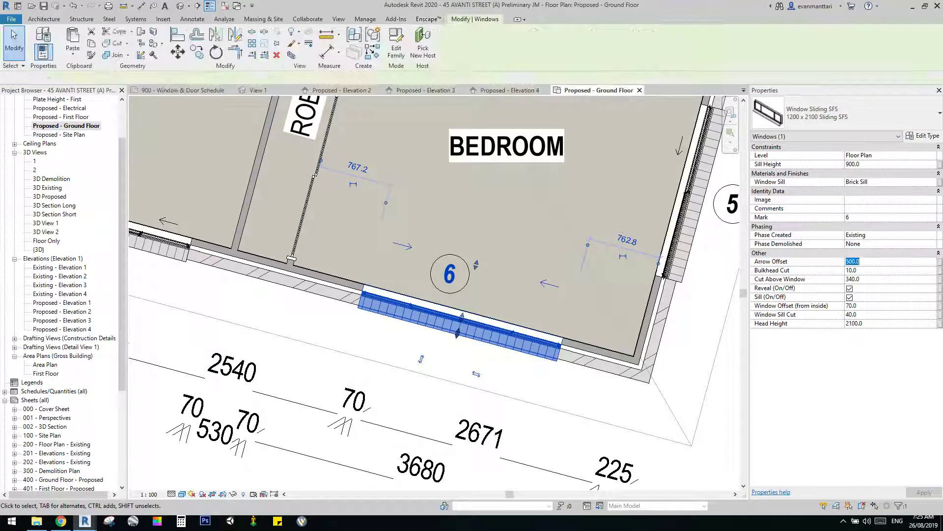
text(40)
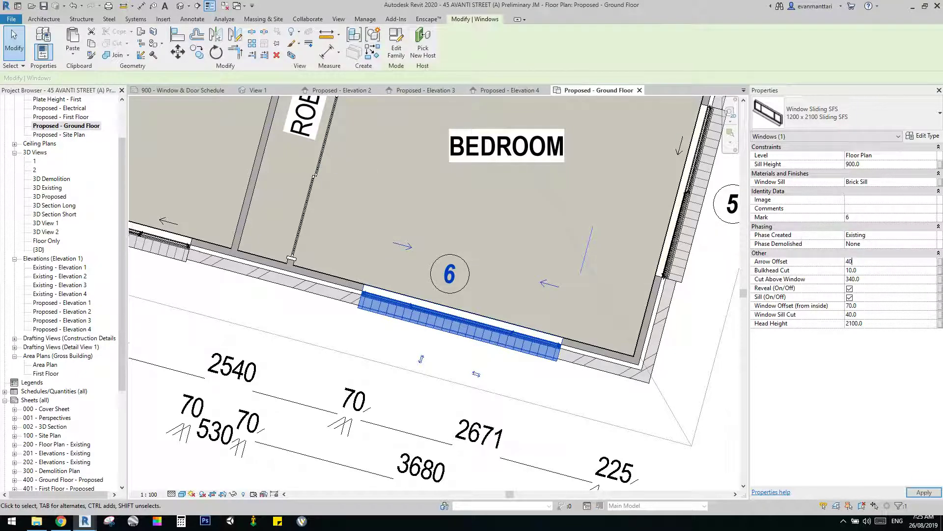
key(Return)
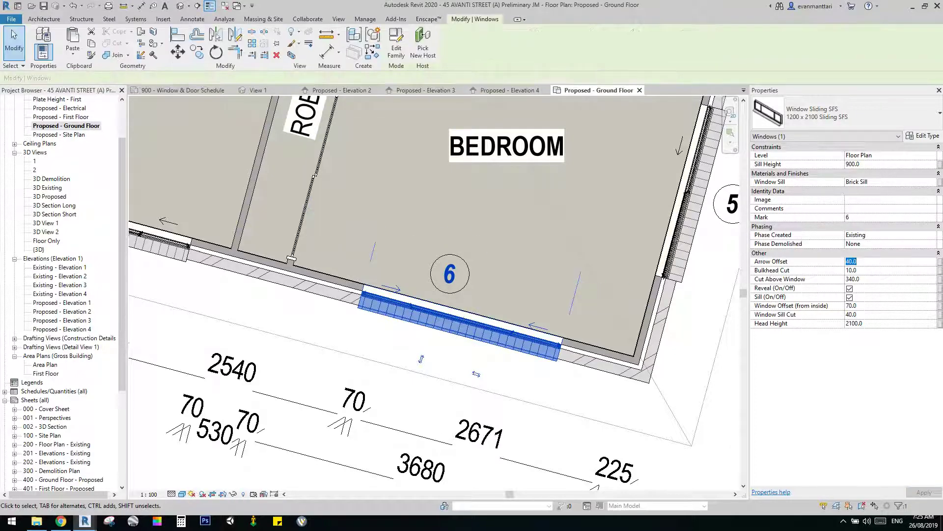
text(100)
key(Return)
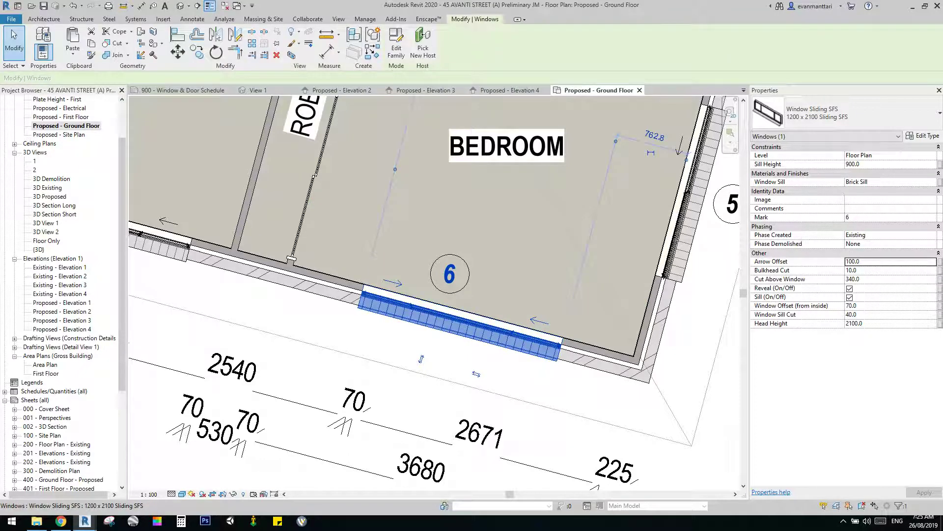
Step: Examine the type parameters of window 6, covering its materials, dimensions and identity data, and leave them unedited
click(922, 136)
scroll(516, 295, down, 10)
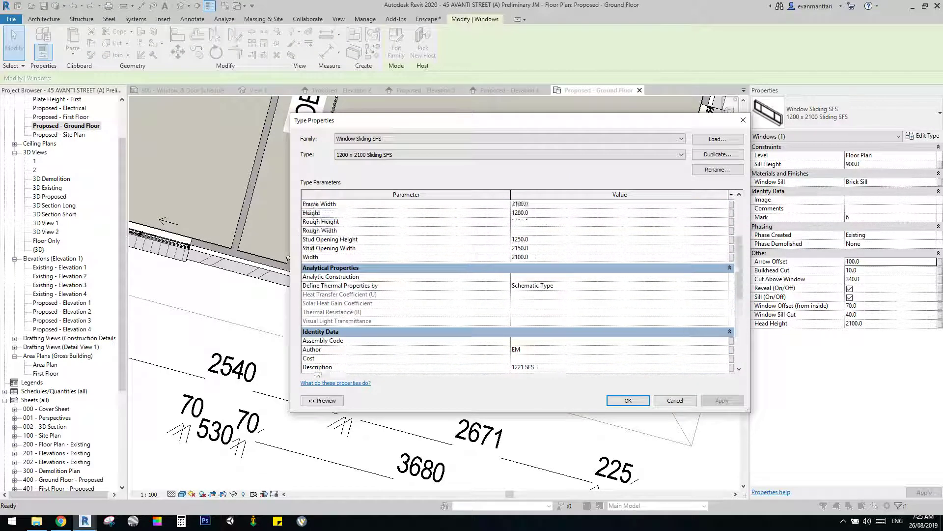
scroll(515, 285, up, 4)
click(675, 401)
key(Escape)
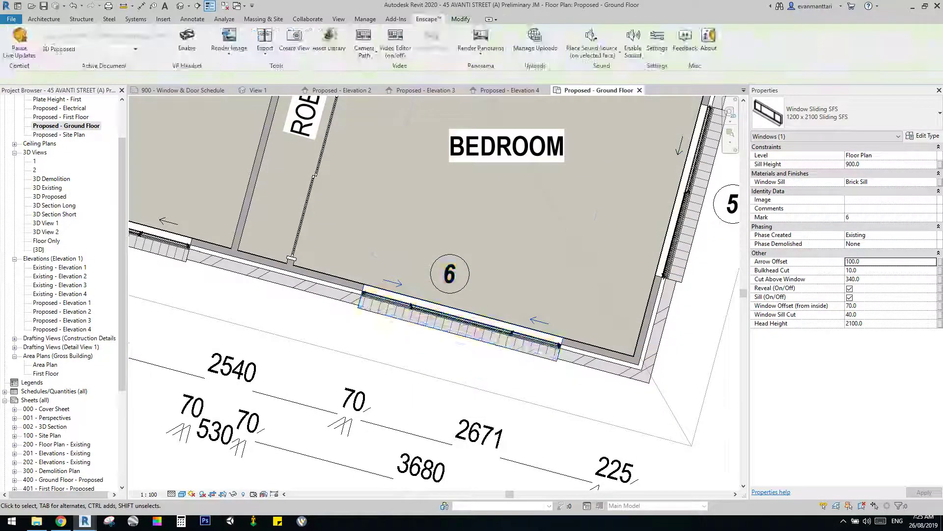
click(427, 316)
click(922, 136)
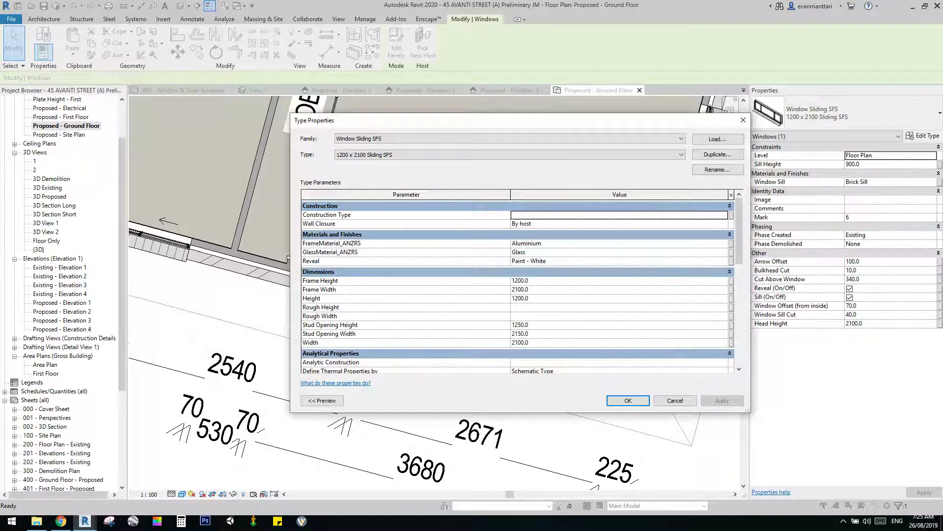
click(675, 401)
Step: Switch to the Enscape render window and inspect the bedroom window and its reveal from inside
mouse_move(85, 521)
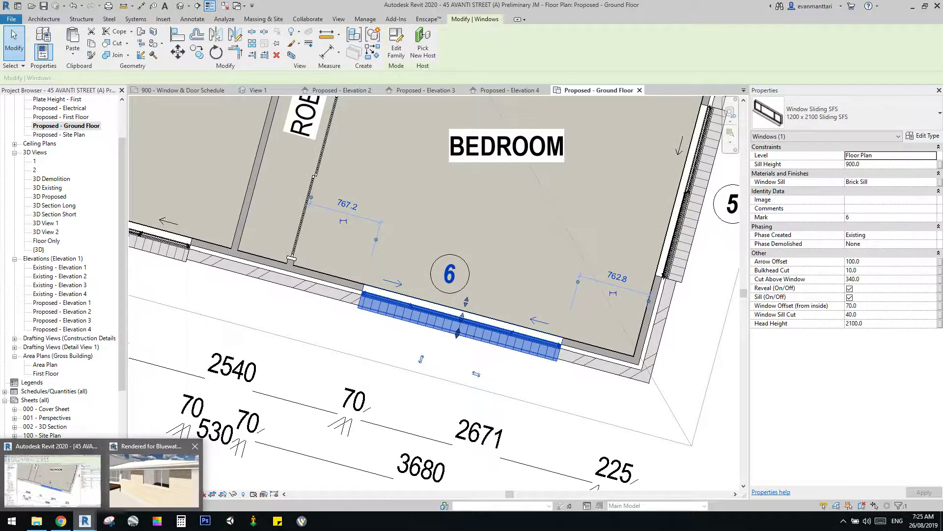
click(123, 467)
key(w)
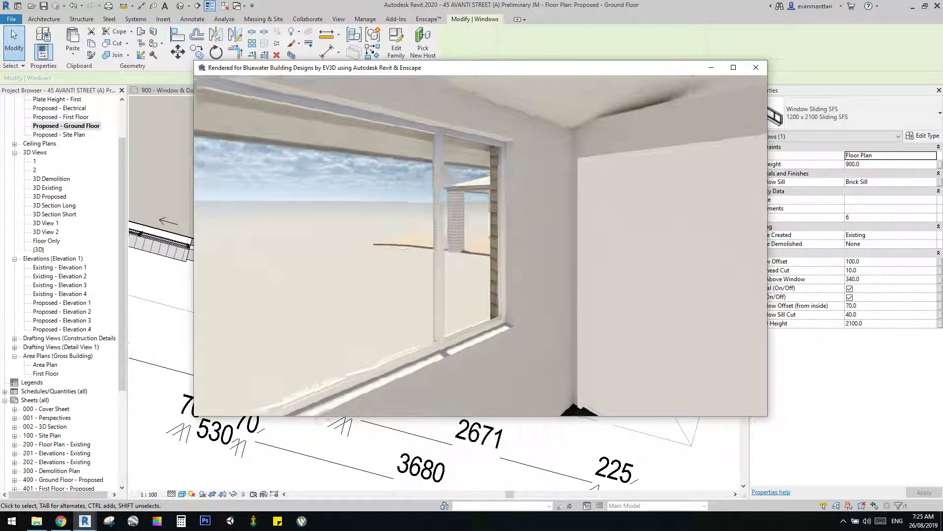
key(w)
key(e)
key(q)
key(a)
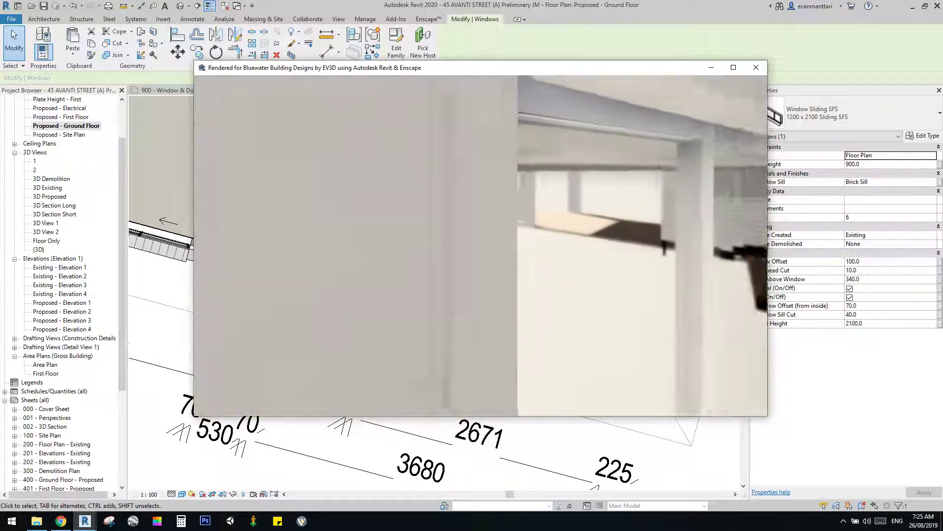
click(712, 68)
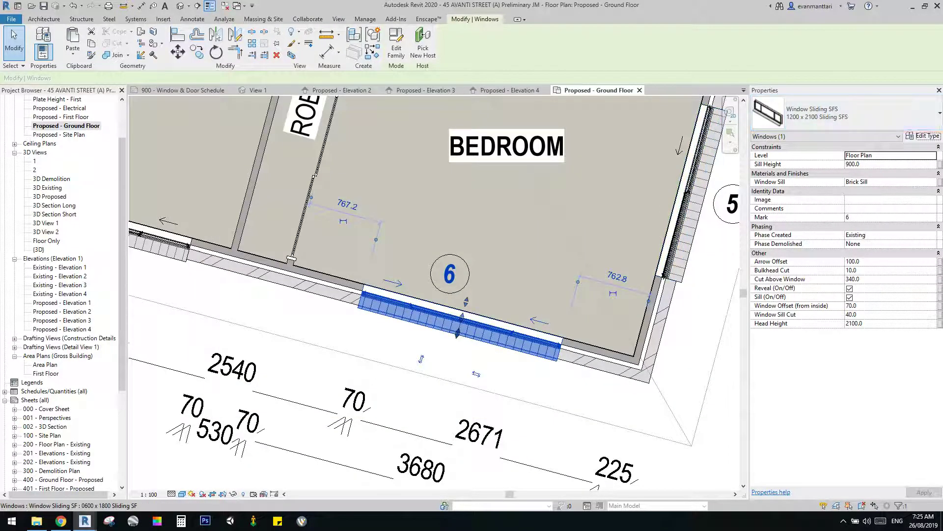
Step: Set the reveal material of the 1200 x 2100 Sliding SFS window type to Paint - Grey
click(922, 136)
click(540, 261)
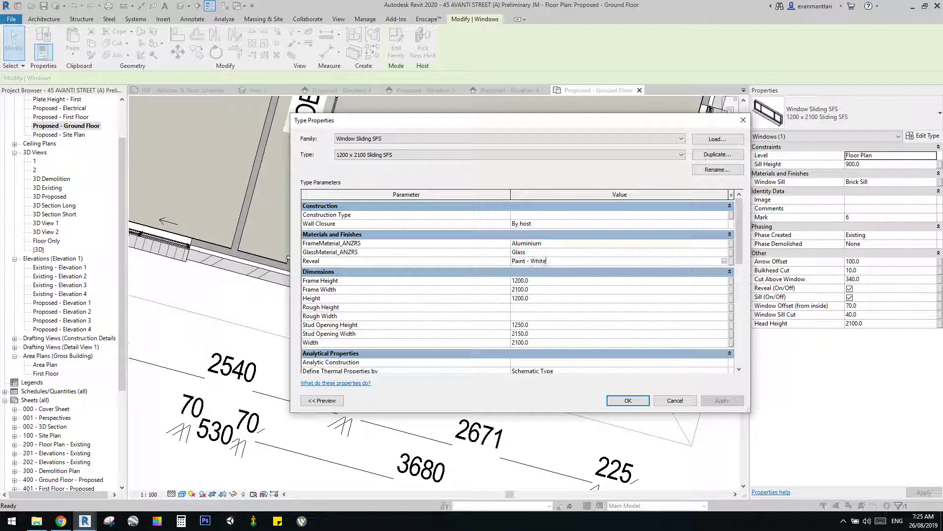
drag(535, 261, 530, 261)
text(grey)
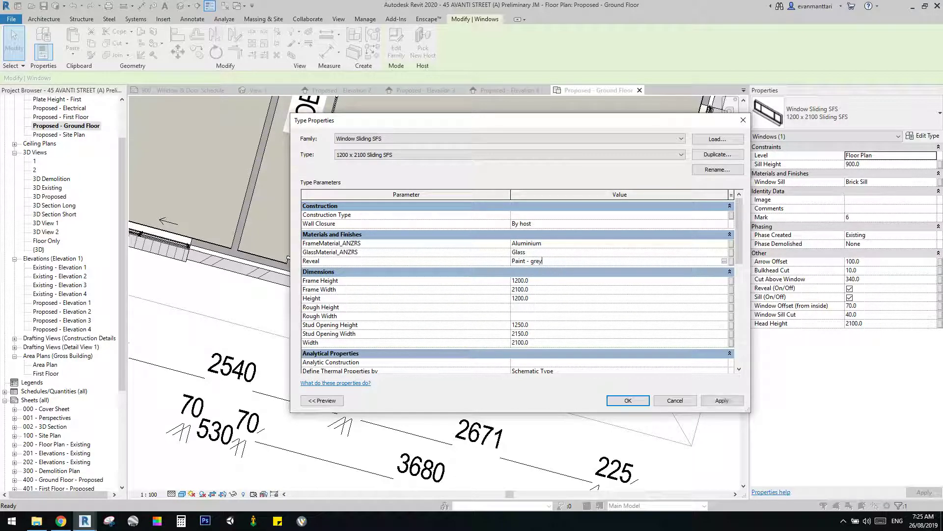
key(Return)
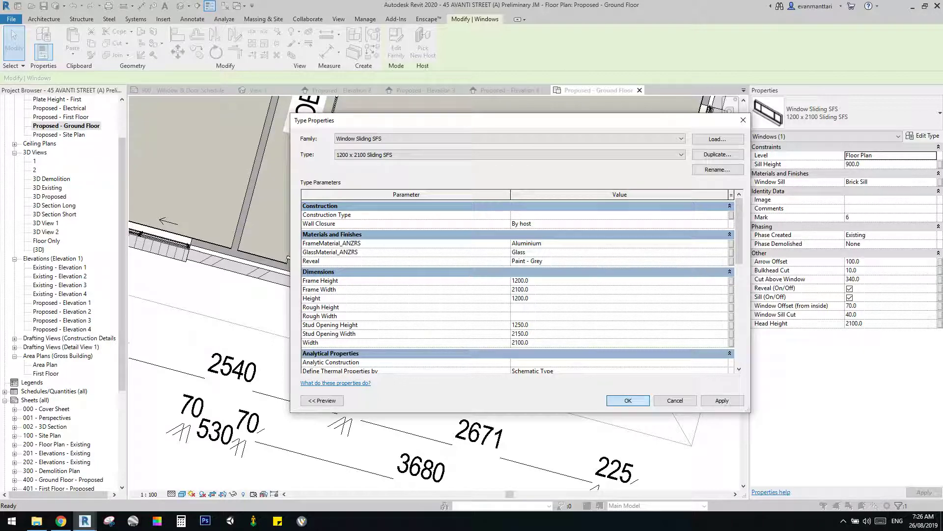
click(628, 400)
Step: Inspect the window's reveal colour in the Enscape render window and return to the floor plan
key(Escape)
mouse_move(109, 521)
click(155, 472)
right_drag(511, 245, 482, 246)
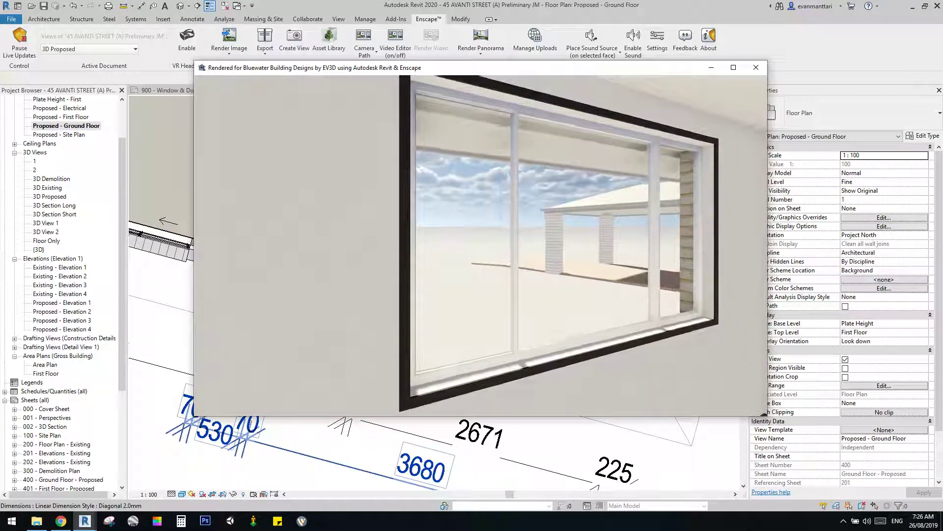
click(423, 470)
key(Escape)
Step: Look through the project materials available for the reveal of window 6's type
click(459, 322)
click(923, 136)
click(530, 261)
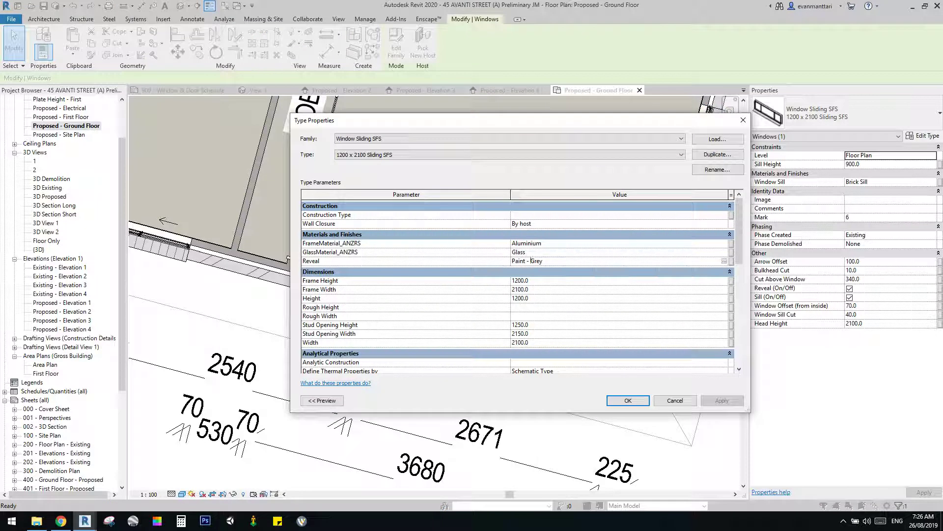
double_click(537, 261)
click(725, 261)
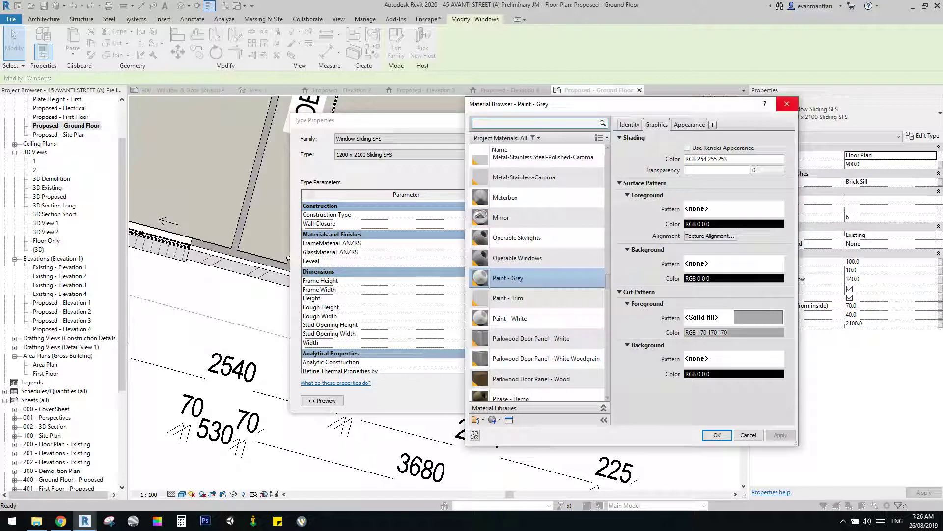
scroll(538, 275, up, 5)
click(790, 104)
Step: Set the reveal material of the 1200 x 2100 Sliding SFS window type to Paint - Trim
click(543, 261)
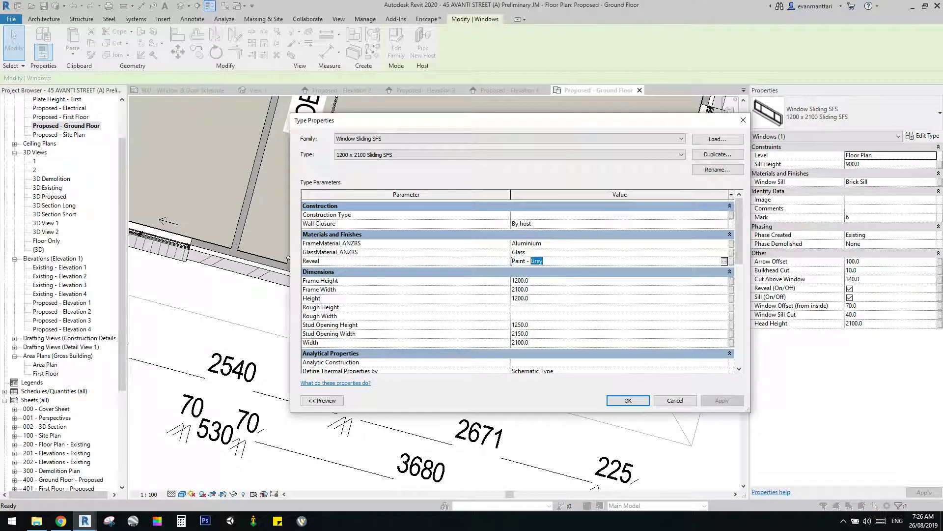
text(trim)
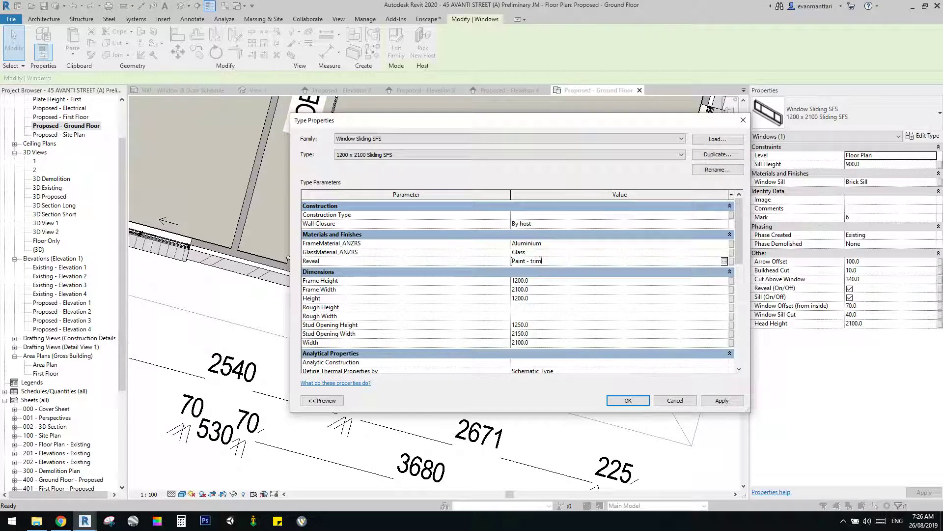
key(Return)
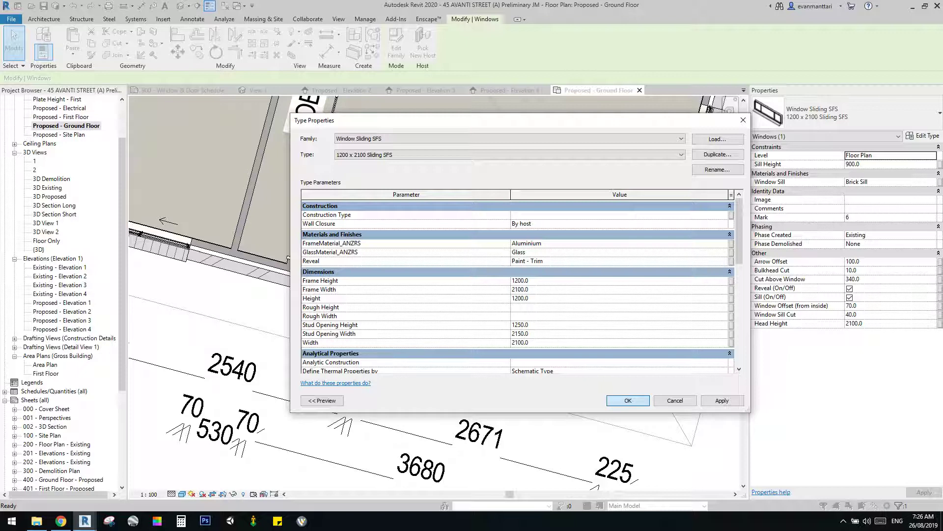
key(Return)
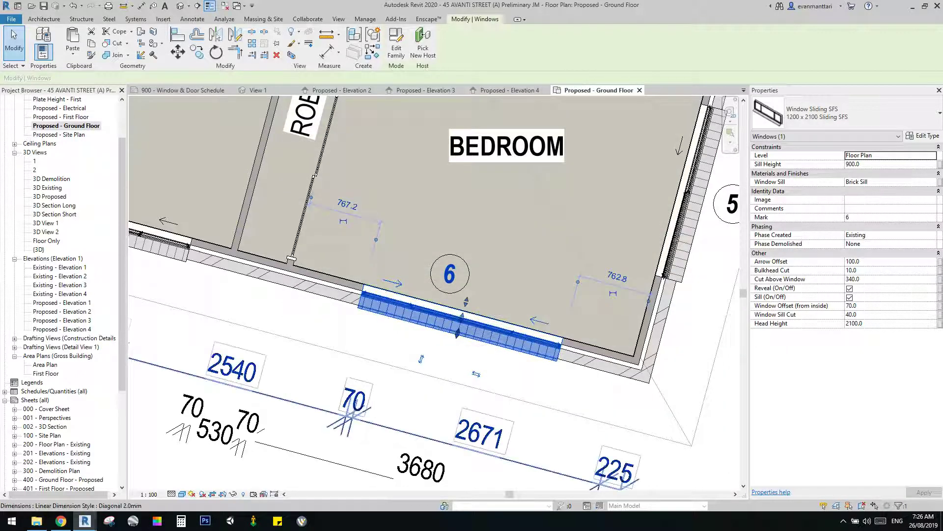
Step: View the window from outside the brick wall in the Enscape render window and return to the floor plan
mouse_move(84, 521)
click(153, 479)
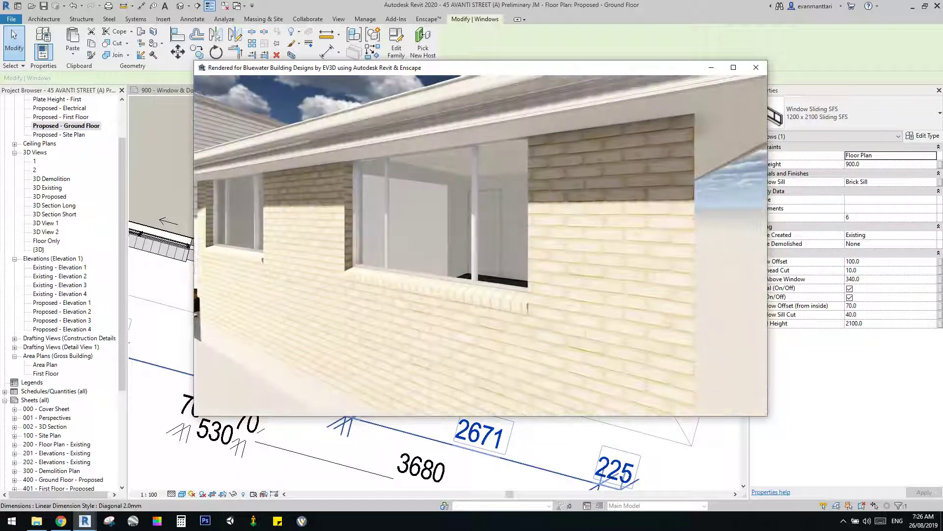
click(426, 463)
Step: Review the Reveal material in the type properties of window 6 and close them without changes
click(461, 321)
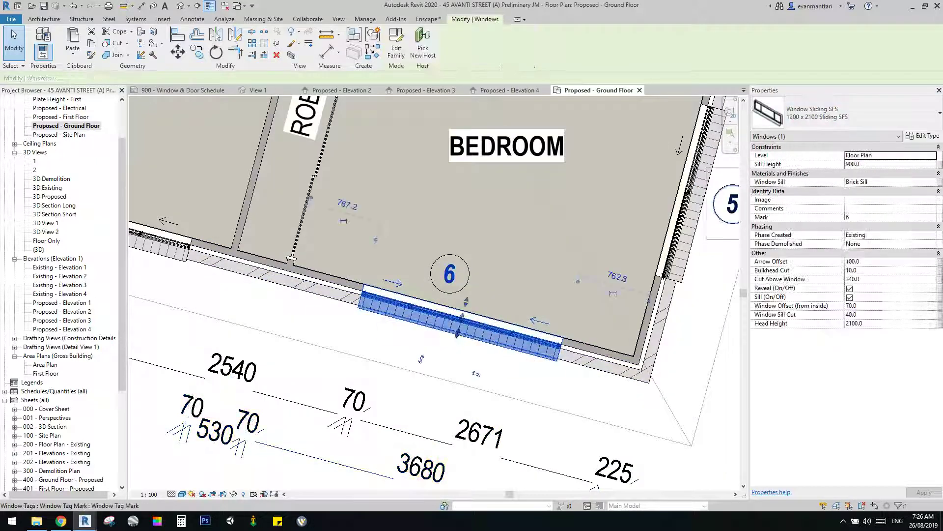
click(879, 182)
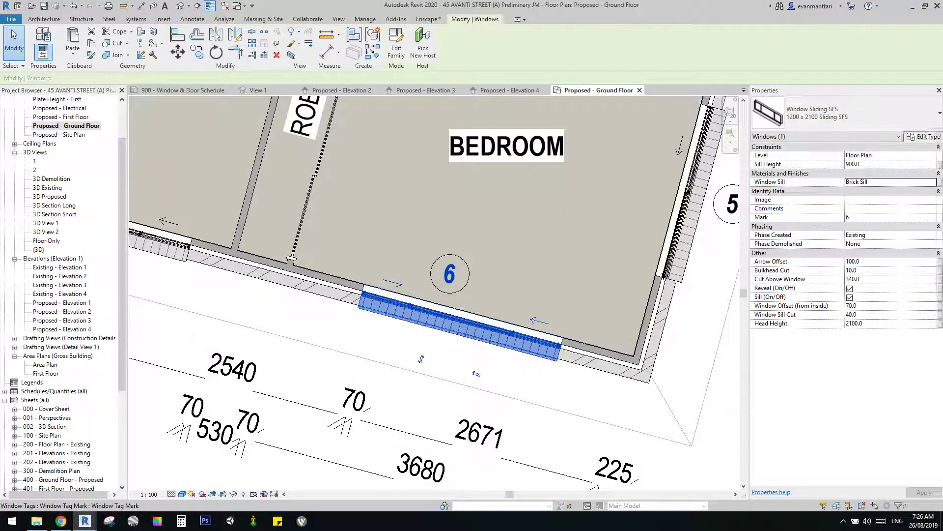
click(923, 135)
click(620, 260)
click(536, 261)
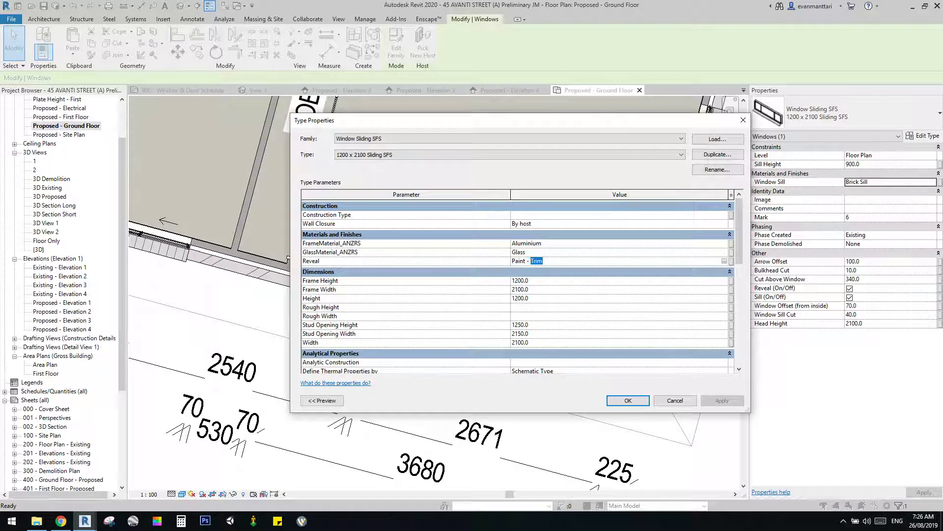
click(628, 400)
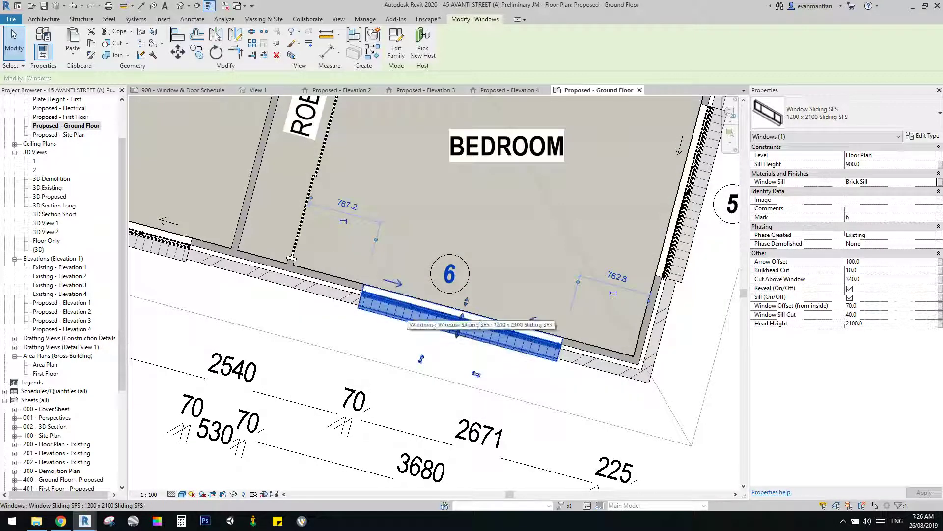
Step: Set the Window Sill material of window 6 to Render
key(Escape)
click(460, 322)
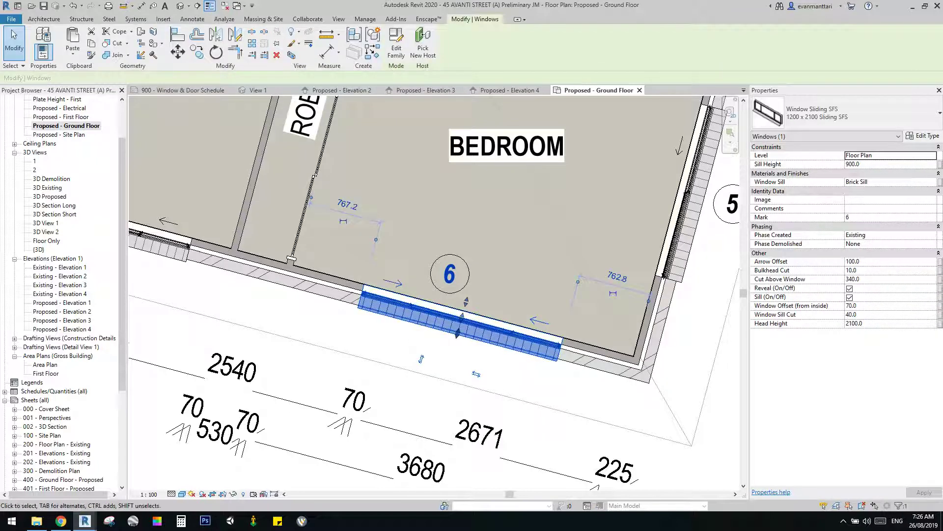
key(Escape)
click(460, 322)
click(869, 182)
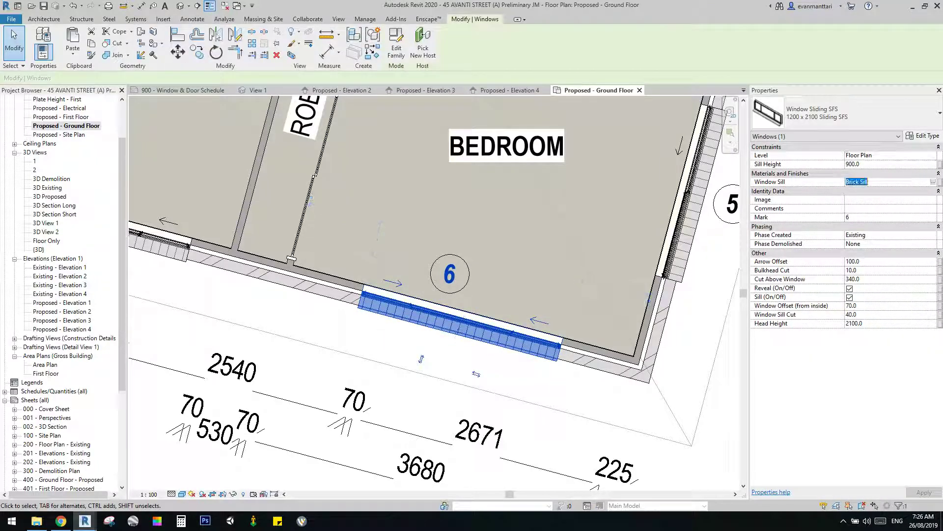
text(re)
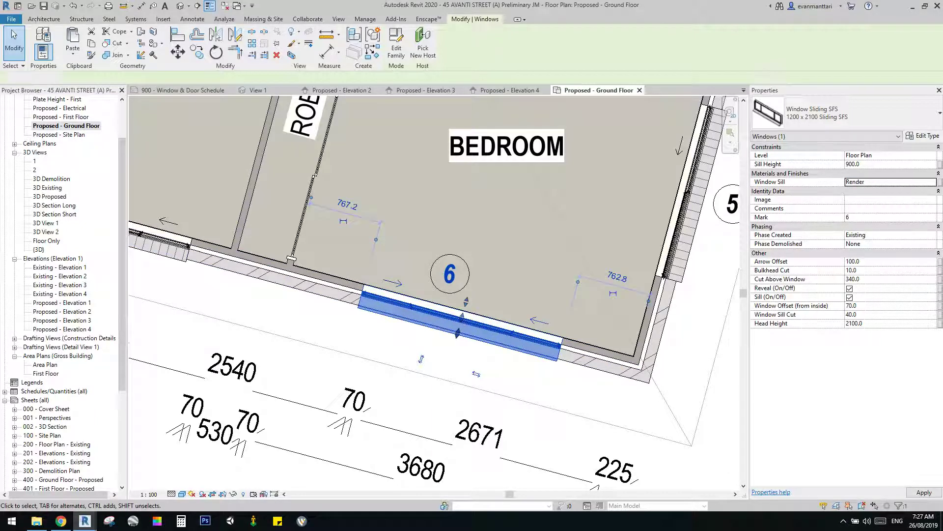
Step: Inspect the window's sill up close in the Enscape render window and return to the floor plan
key(Escape)
click(157, 474)
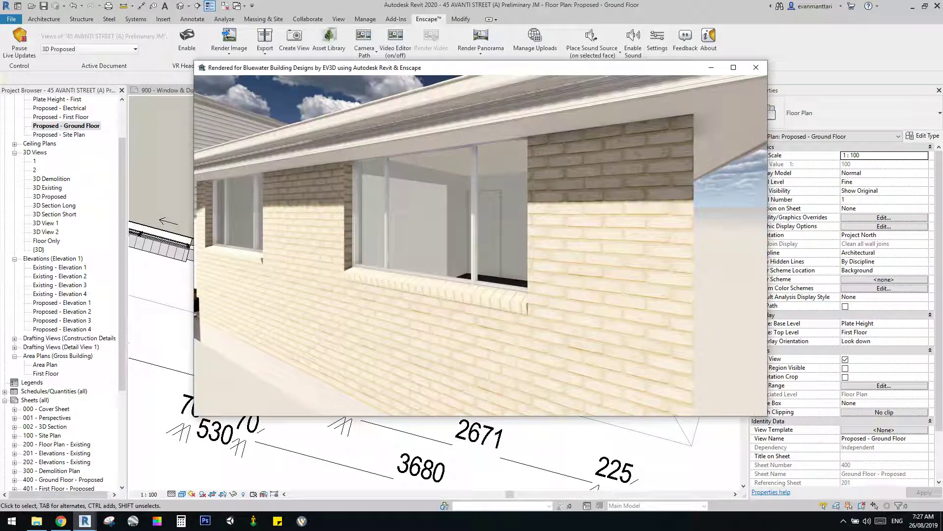
key(w)
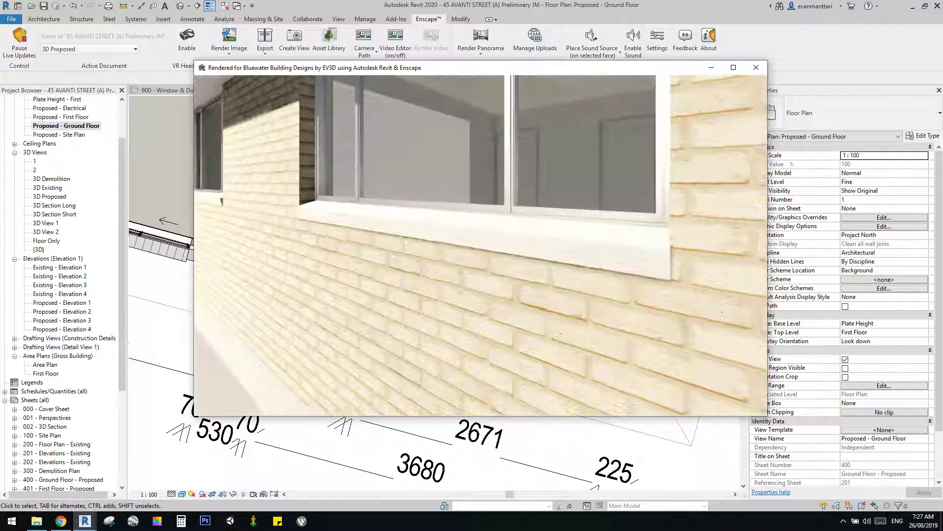
key(s)
key(alt+Tab)
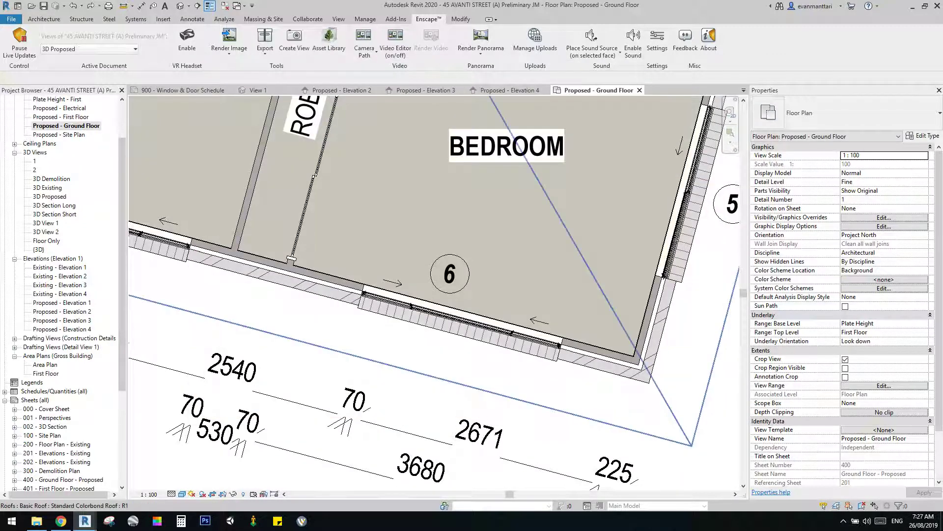
Step: Set the Window Offset (from inside) of window 6 to 35
click(461, 328)
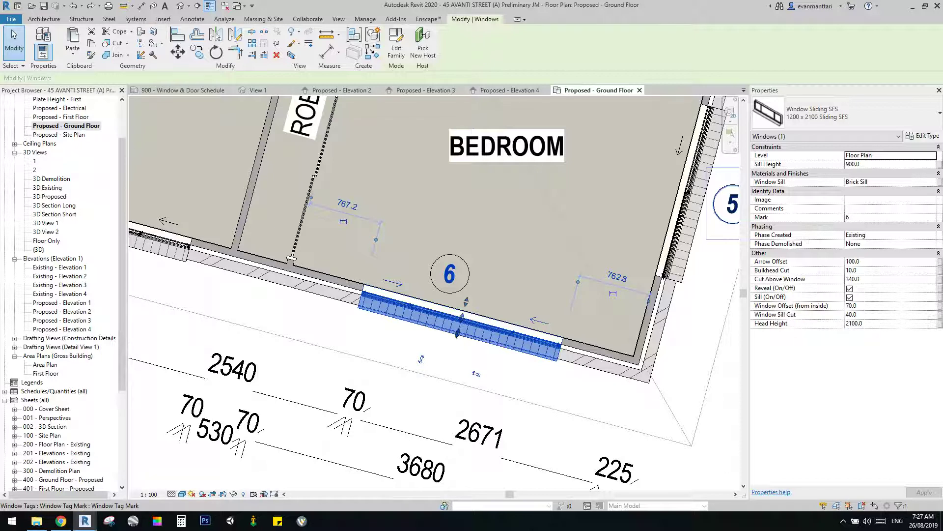
scroll(565, 352, up, 8)
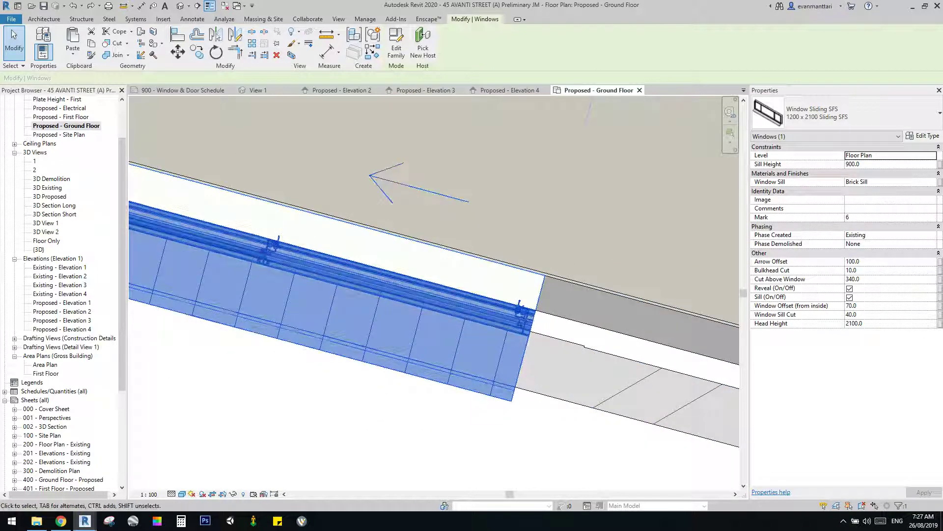
scroll(537, 311, up, 5)
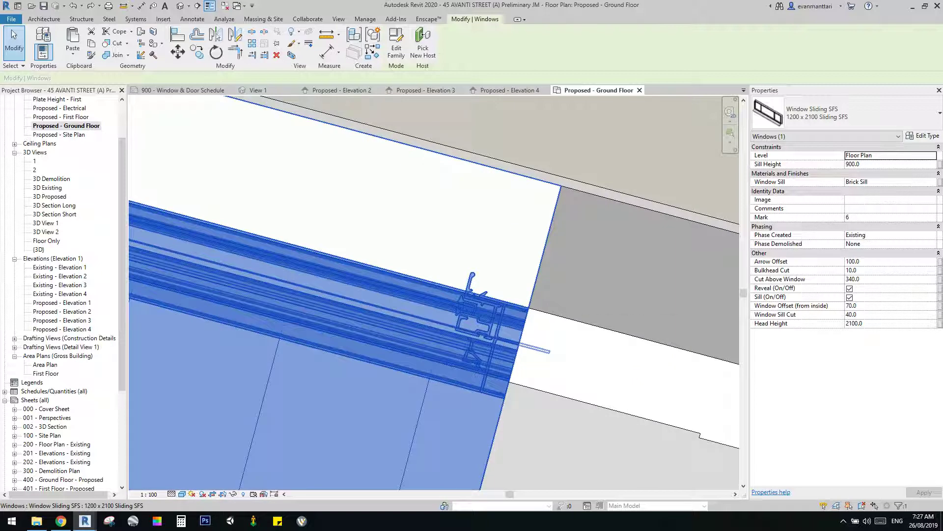
click(880, 306)
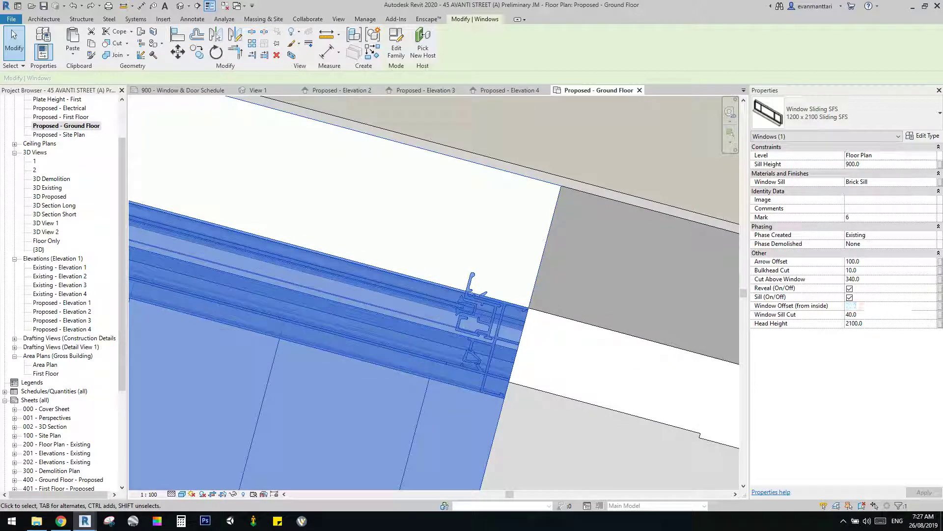
click(856, 305)
text(35)
key(Return)
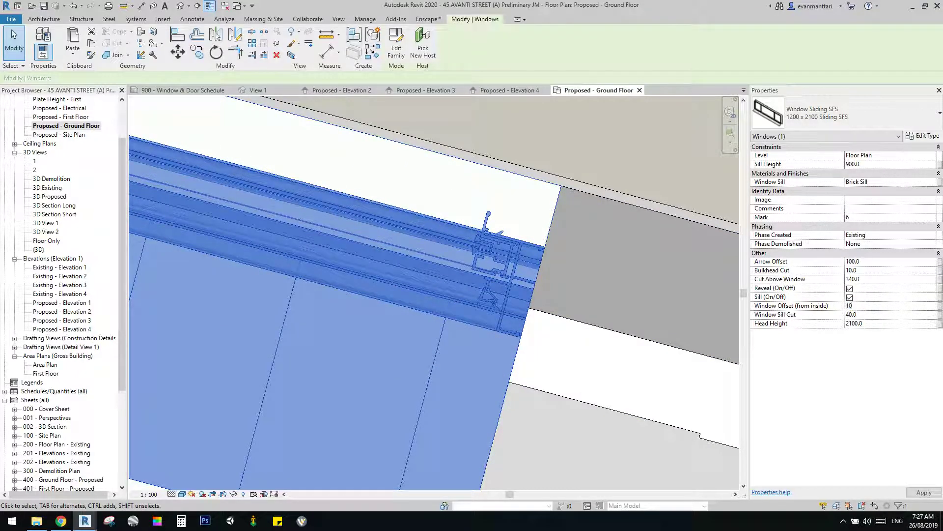
Step: Try a Window Offset (from inside) of 10 on window 6, and set it to 40
text(10)
key(Return)
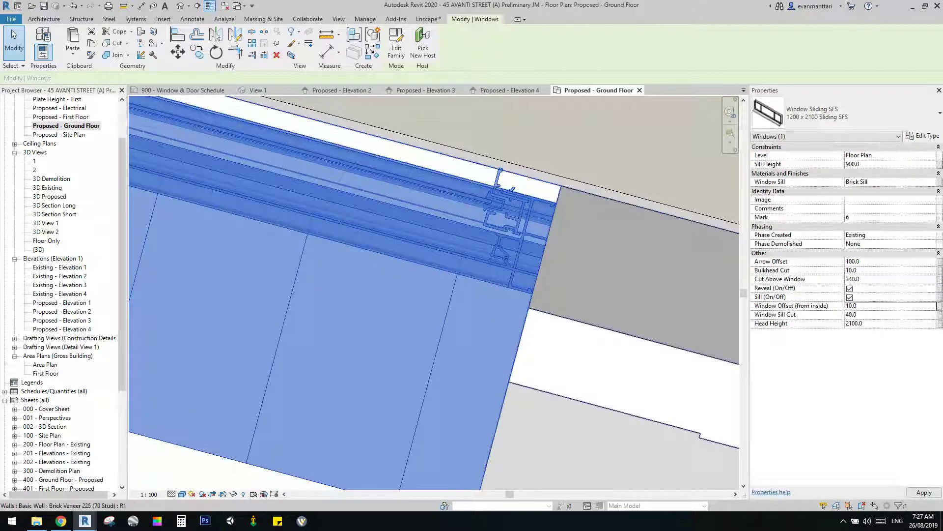
text(40)
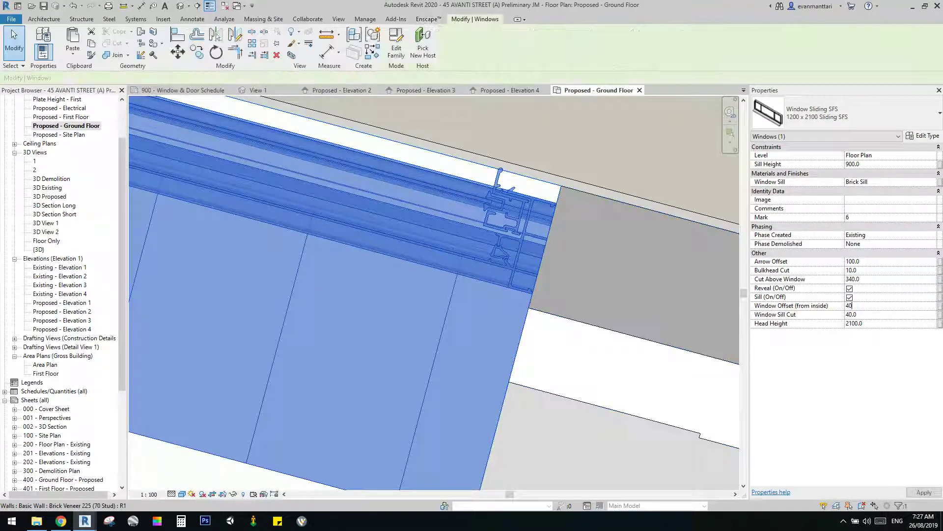
key(Return)
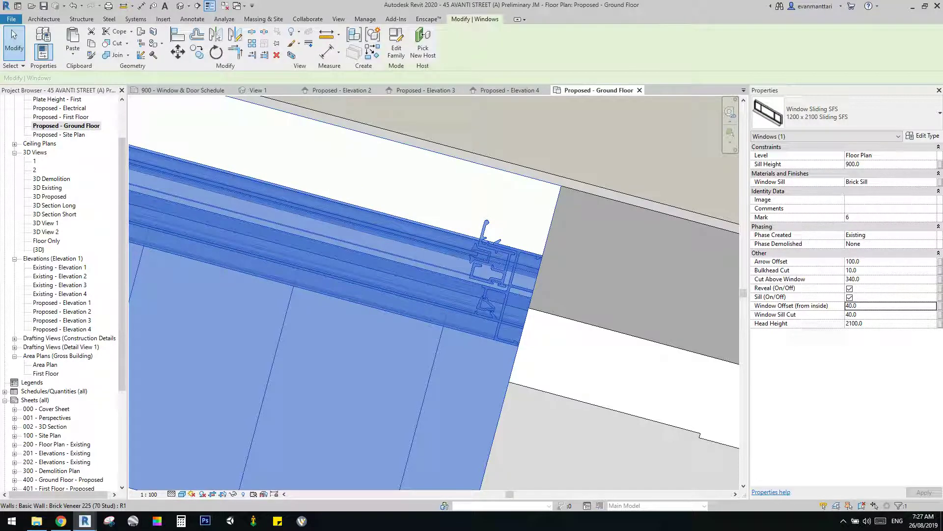
Step: Look at the Window Sill Cut parameter of window 6 and at its sill in the plan
click(790, 315)
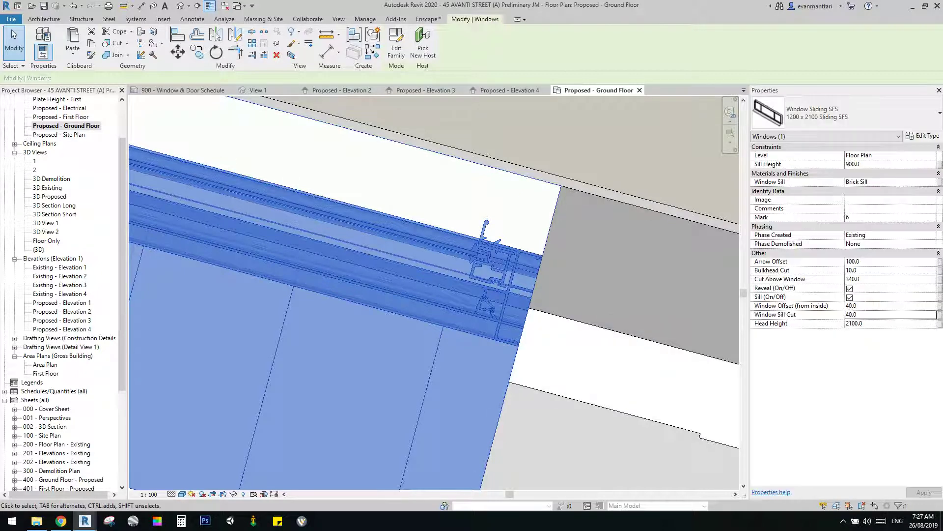
key(Escape)
scroll(645, 255, down, 6)
click(521, 270)
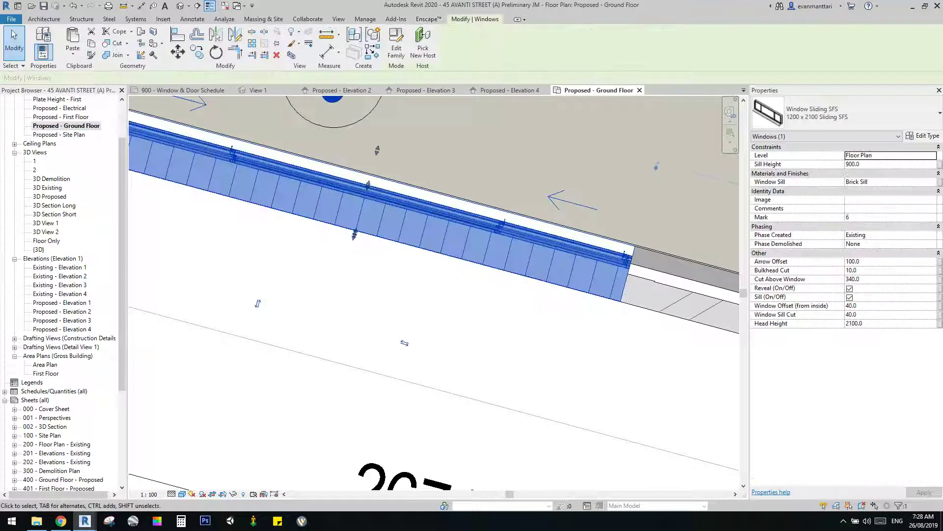
Step: Open sheet 900 - Window & Door Schedule and look over the window and door schedules
drag(122, 265, 122, 350)
double_click(64, 444)
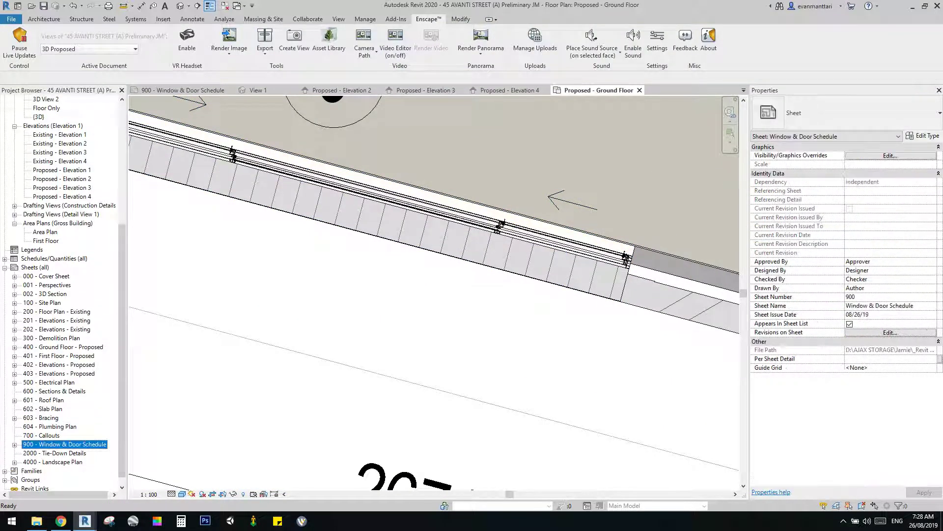
scroll(336, 248, down, 1)
scroll(322, 225, up, 10)
scroll(323, 340, down, 5)
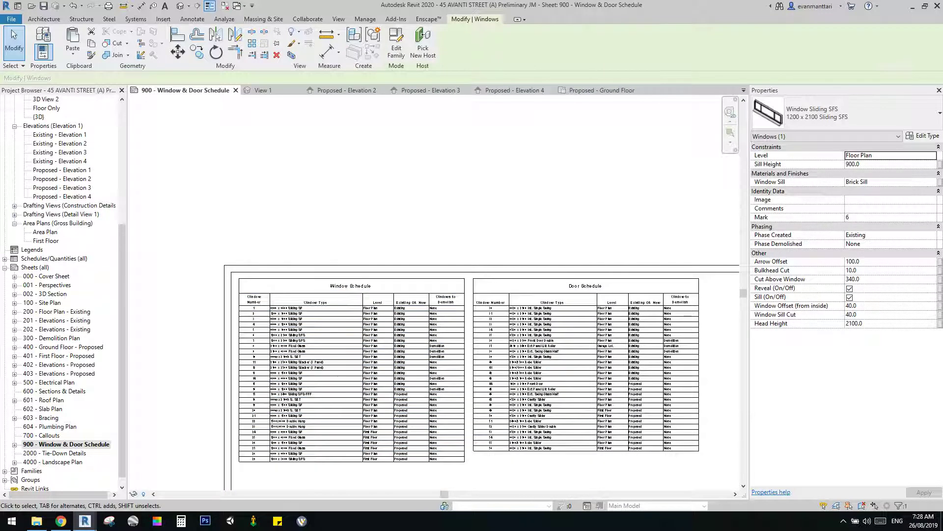
right_click(323, 198)
click(335, 204)
right_click(335, 204)
click(342, 209)
scroll(410, 420, up, 1)
middle_drag(410, 419, 421, 338)
scroll(421, 279, down, 1)
right_click(546, 141)
click(570, 146)
Step: Return to the Proposed - Ground Floor plan, look at window 6 again and view the whole house
scroll(61, 295, up, 7)
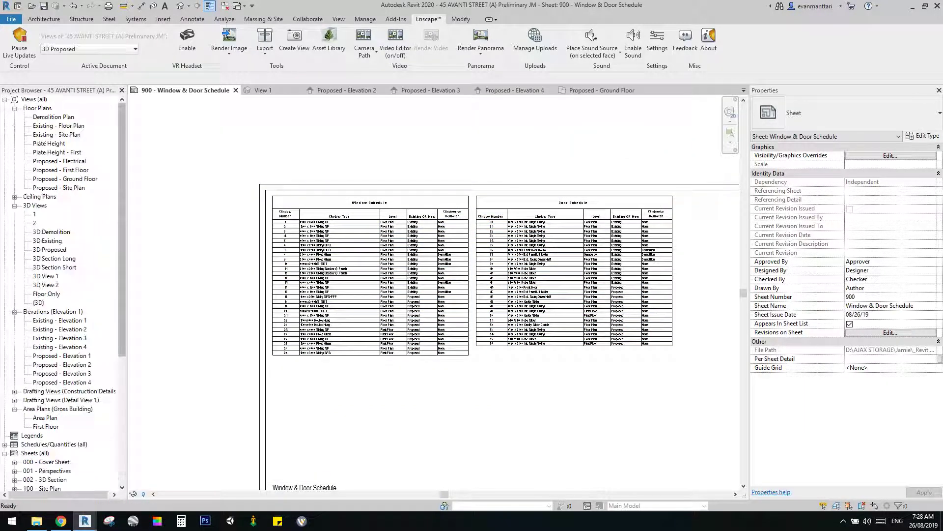
double_click(65, 179)
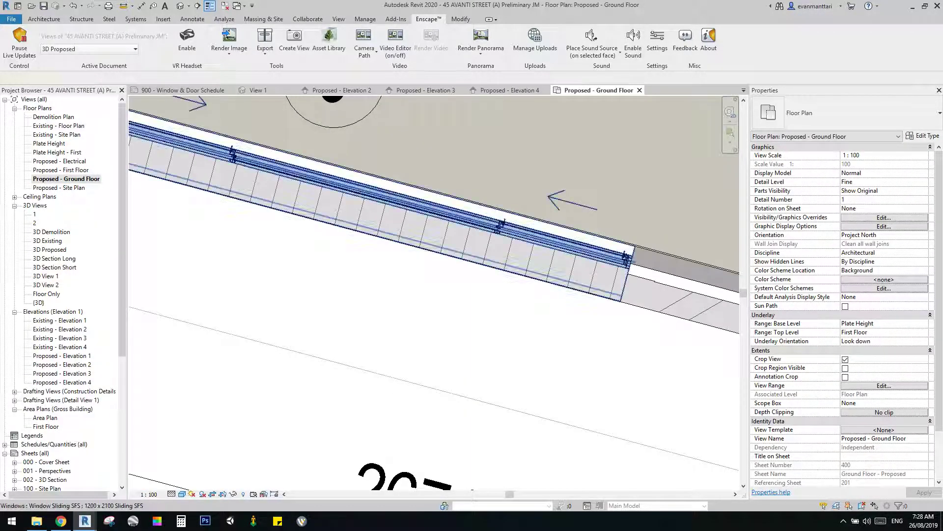
click(451, 240)
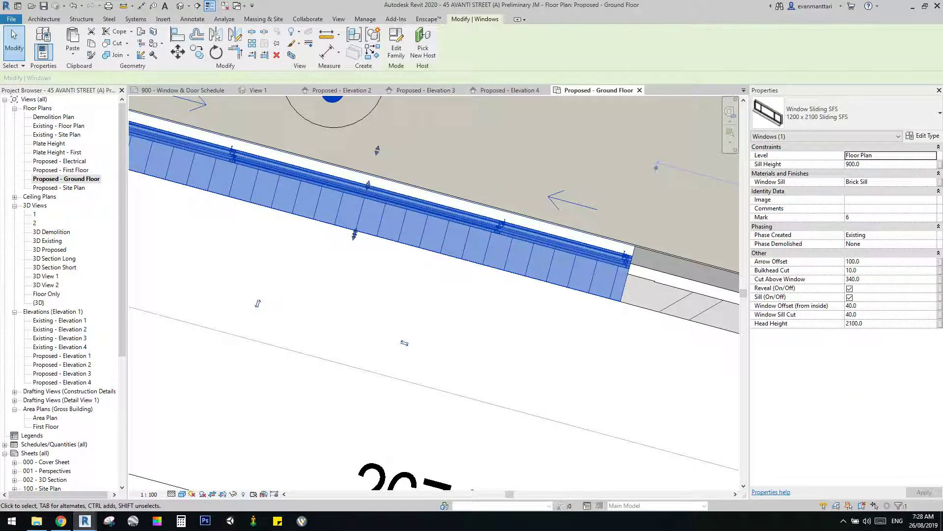
scroll(491, 333, down, 10)
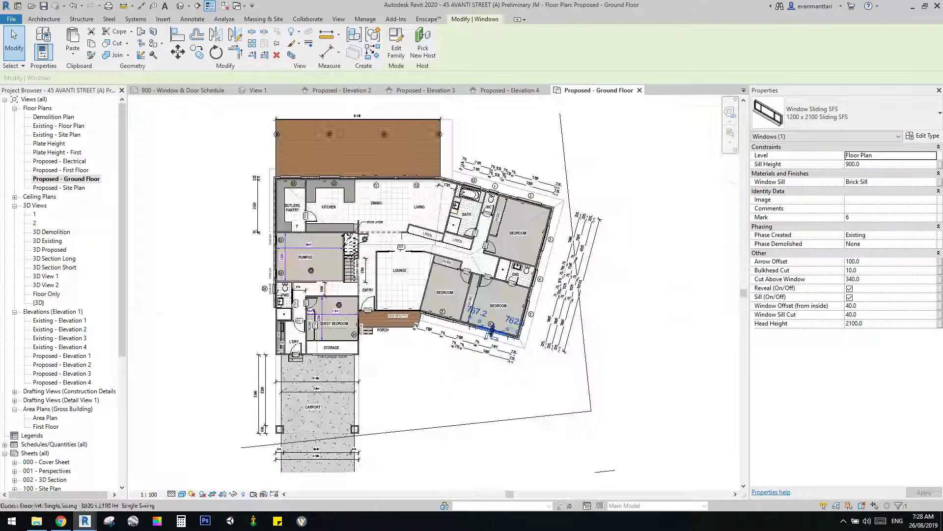
right_click(186, 192)
click(197, 198)
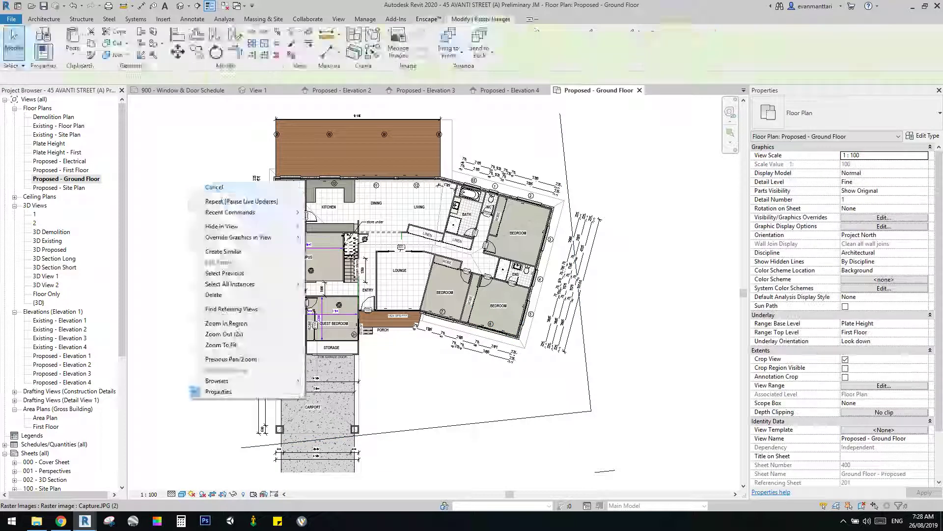
Step: Close all inactive views, keeping the Proposed - Ground Floor plan open
click(339, 19)
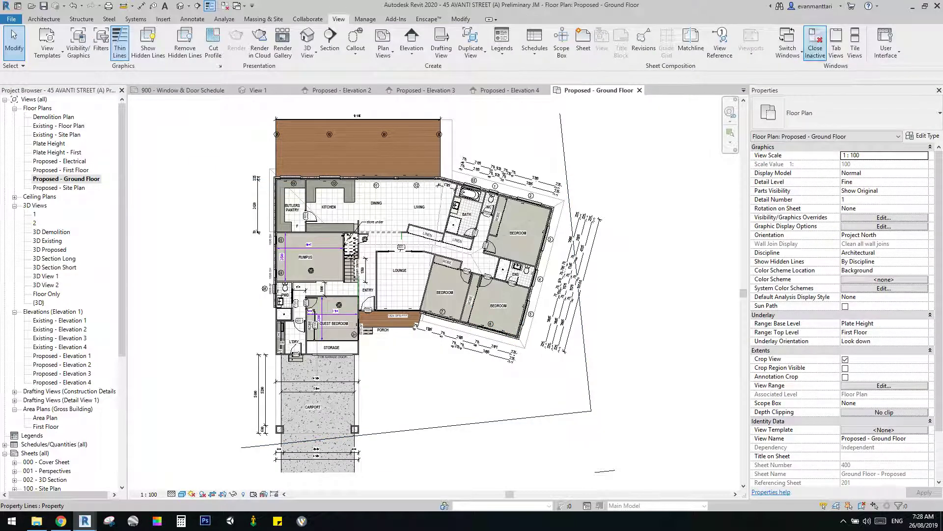
click(816, 42)
right_click(658, 126)
click(692, 137)
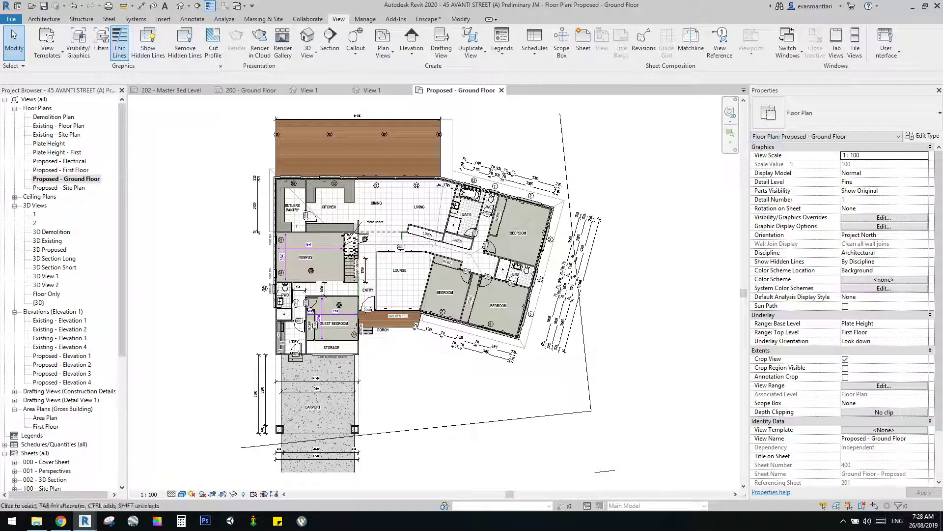
Step: Examine the properties of the 1800 x 2400 Sliding SFS-FFF window between the lounge and the porch
scroll(354, 187, up, 2)
scroll(455, 227, down, 2)
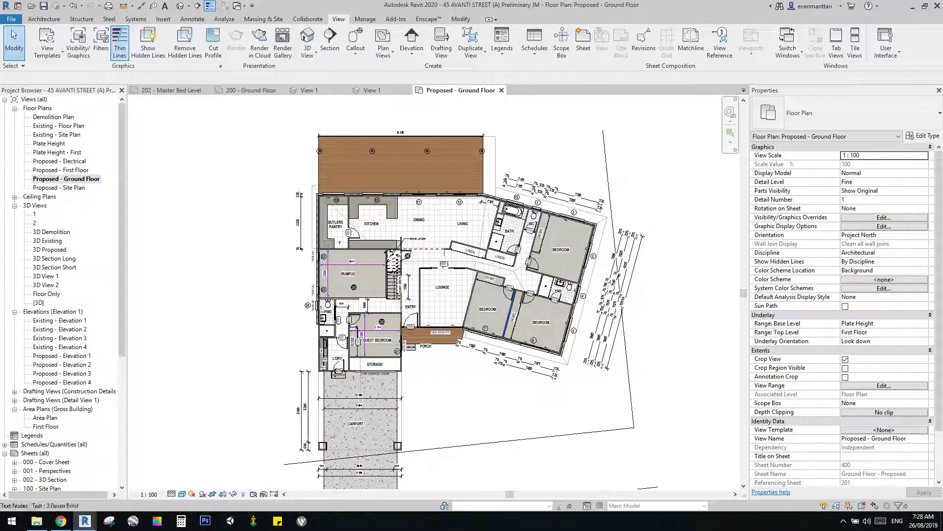
scroll(465, 406, up, 2)
scroll(437, 309, up, 10)
click(433, 267)
scroll(433, 268, up, 3)
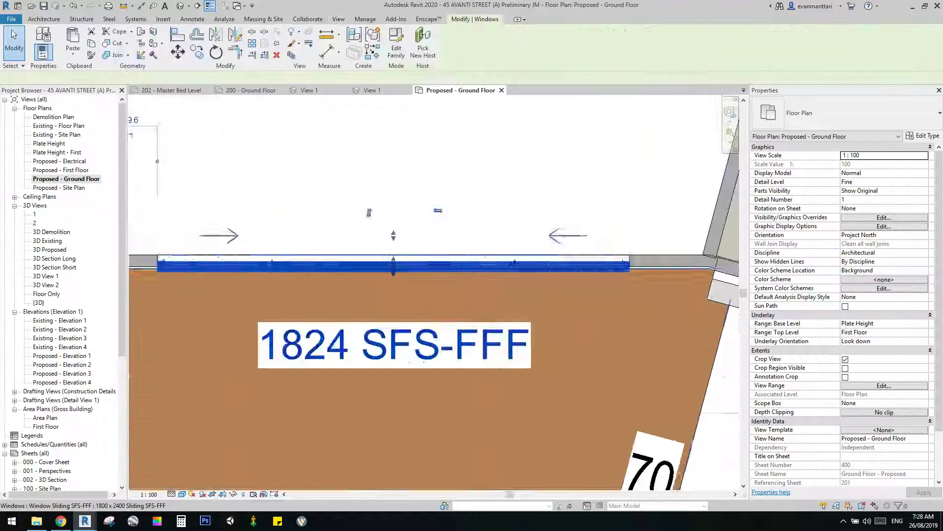
Step: Move the 1824 SFS-FFF tag on the porch closer to its window
scroll(421, 282, down, 4)
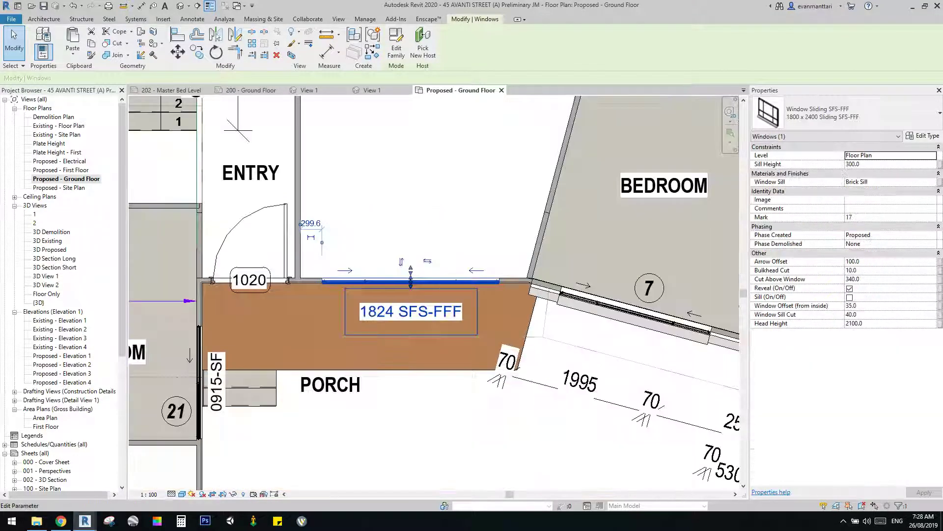
click(412, 308)
click(404, 322)
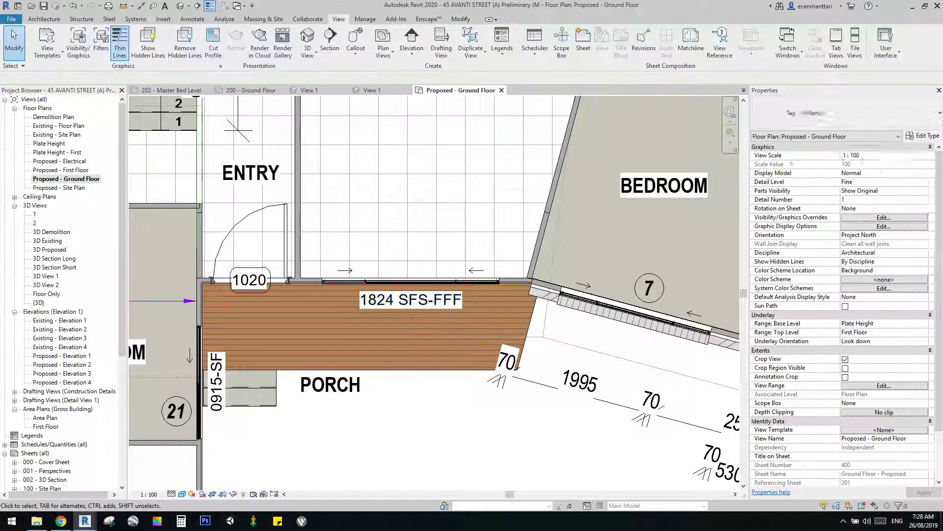
Step: Examine the properties of window 21 in the guest bedroom wall and return to the view of the whole plan
scroll(399, 320, down, 6)
scroll(387, 320, up, 3)
scroll(428, 267, up, 7)
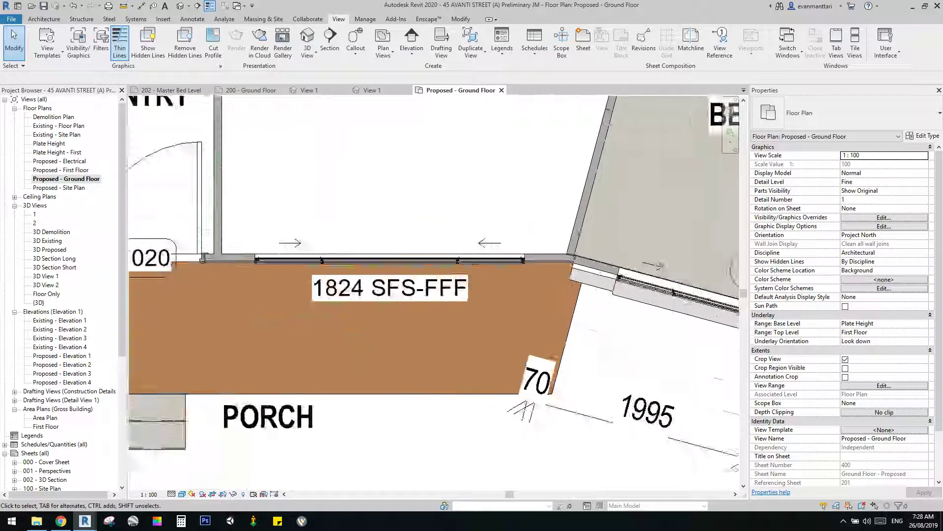
scroll(398, 273, down, 6)
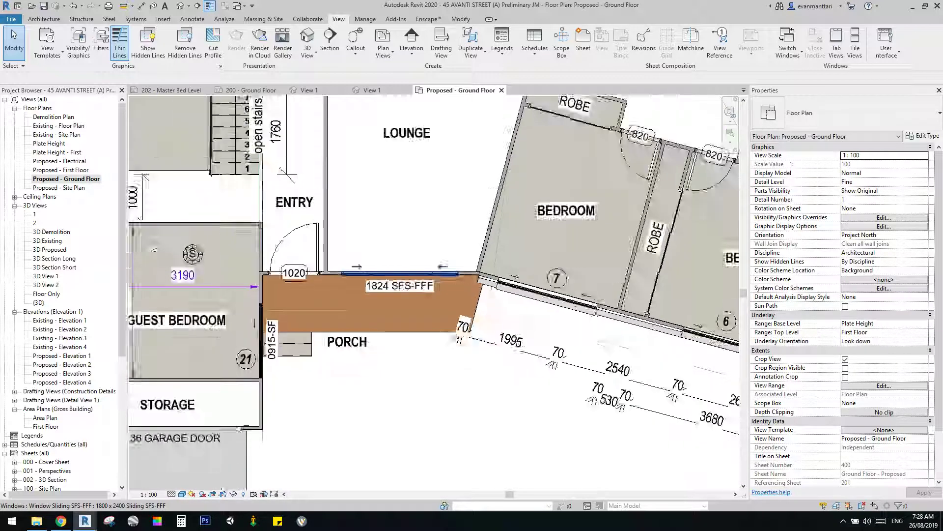
scroll(339, 318, up, 6)
click(339, 313)
key(Escape)
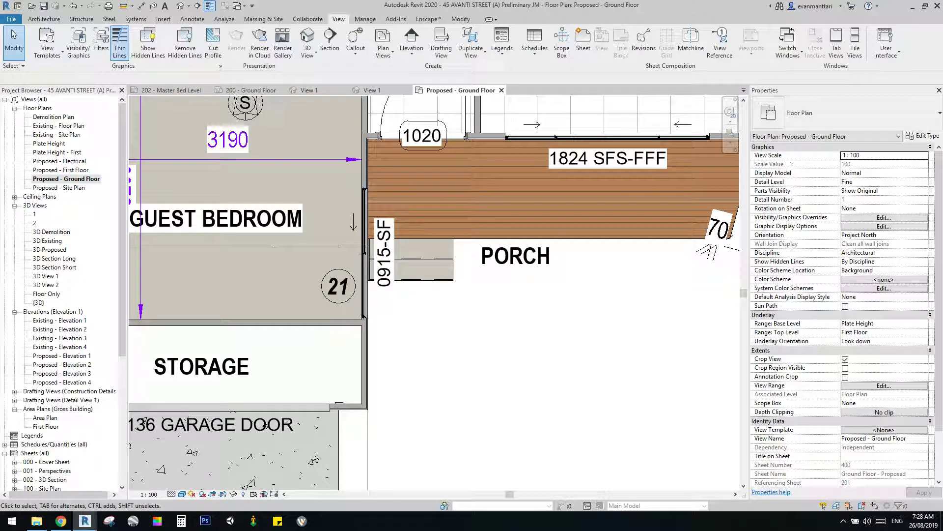
click(364, 246)
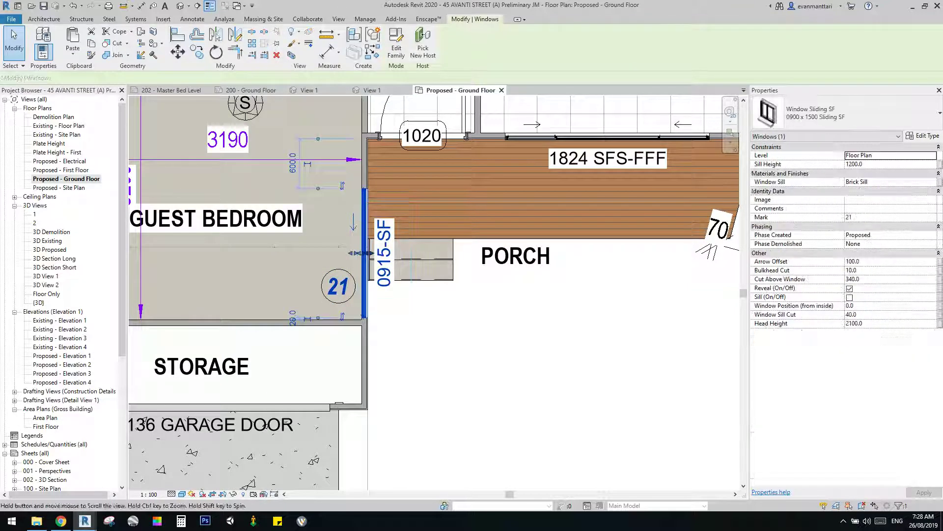
middle_click(560, 285)
key(Escape)
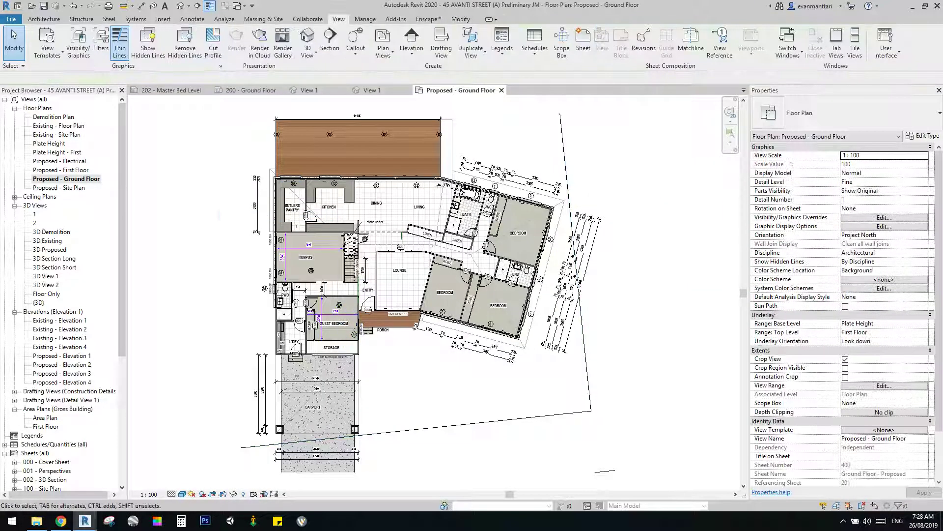